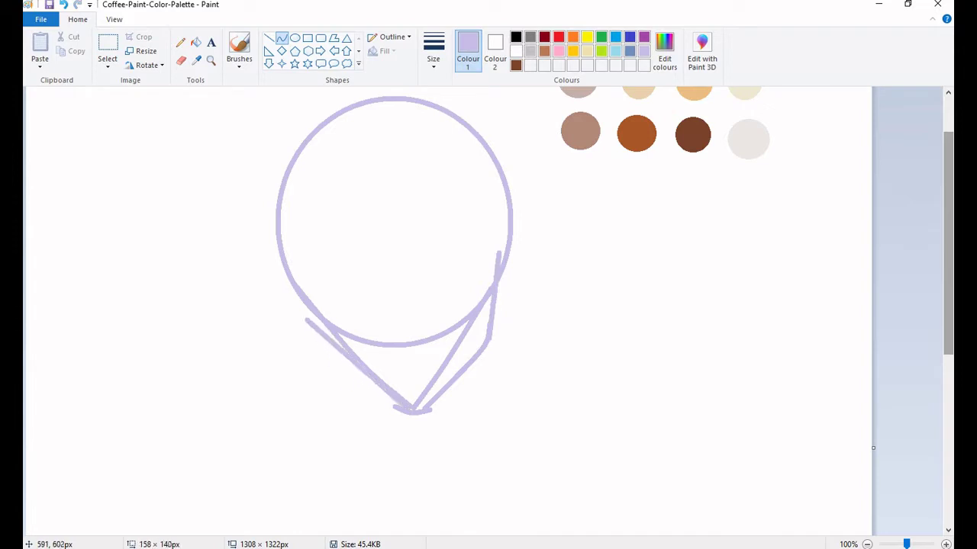
Bend the left jaw line outward and draw curved lavender lines down both sides of the neck
{"action": "left_click_drag", "start_coordinate": [357, 364], "coordinate": [336, 385]}
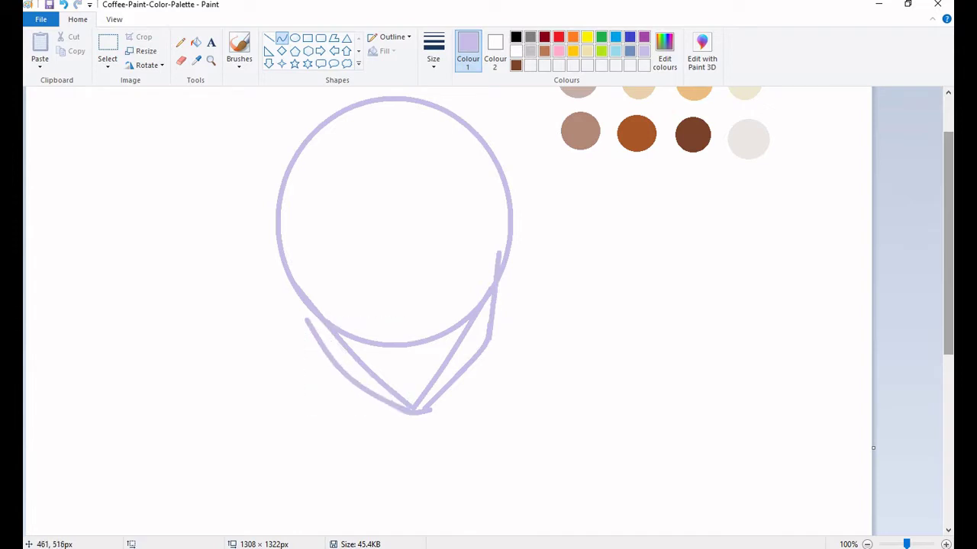
{"action": "left_click_drag", "start_coordinate": [327, 353], "coordinate": [303, 463]}
{"action": "left_click_drag", "start_coordinate": [315, 408], "coordinate": [339, 404]}
{"action": "left_click_drag", "start_coordinate": [469, 368], "coordinate": [491, 475]}
{"action": "left_click_drag", "start_coordinate": [480, 420], "coordinate": [462, 442]}
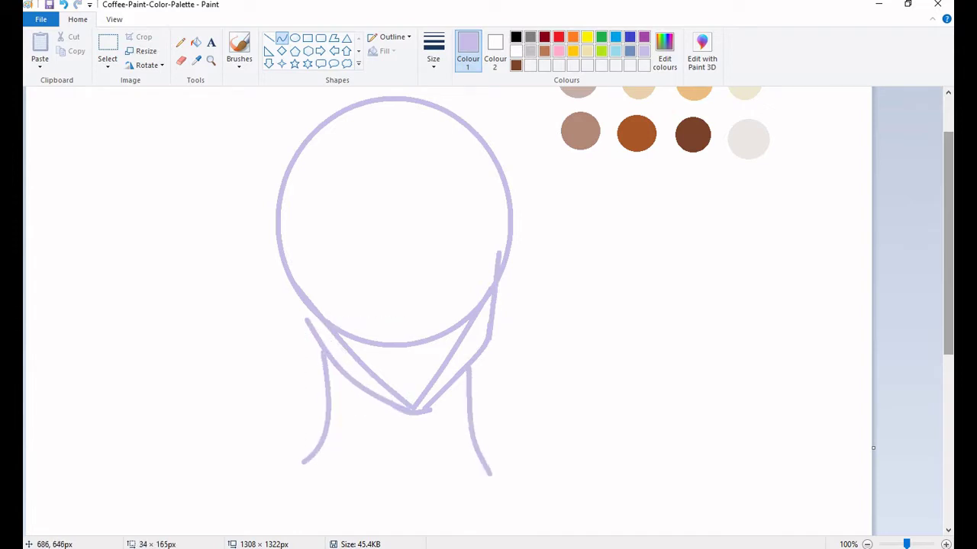
Draw curved lavender shoulder lines sloping outward from the base of each side of the neck
{"action": "left_click_drag", "start_coordinate": [303, 463], "coordinate": [181, 527]}
{"action": "left_click_drag", "start_coordinate": [242, 495], "coordinate": [256, 509]}
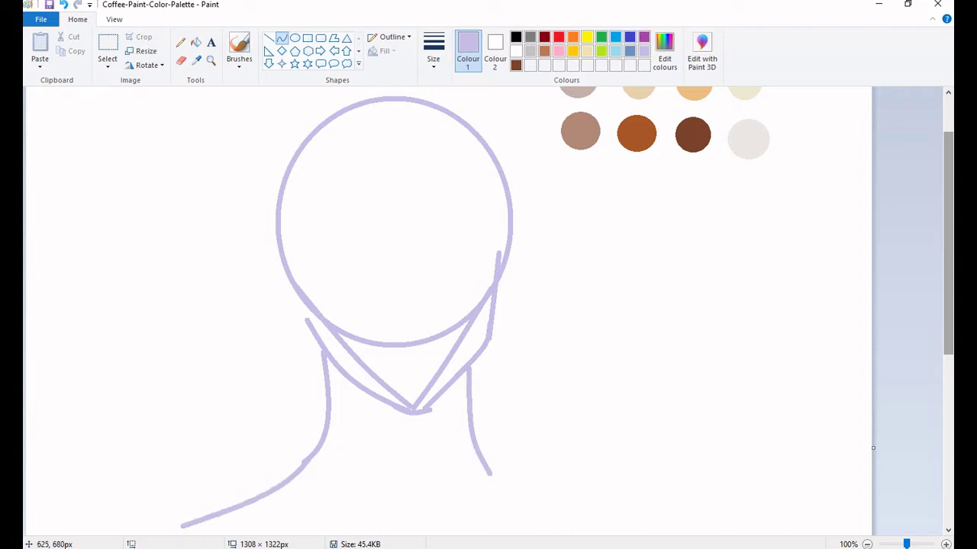
{"action": "left_click_drag", "start_coordinate": [492, 475], "coordinate": [593, 522]}
{"action": "left_click_drag", "start_coordinate": [543, 498], "coordinate": [526, 503]}
{"action": "left_click", "coordinate": [527, 504]}
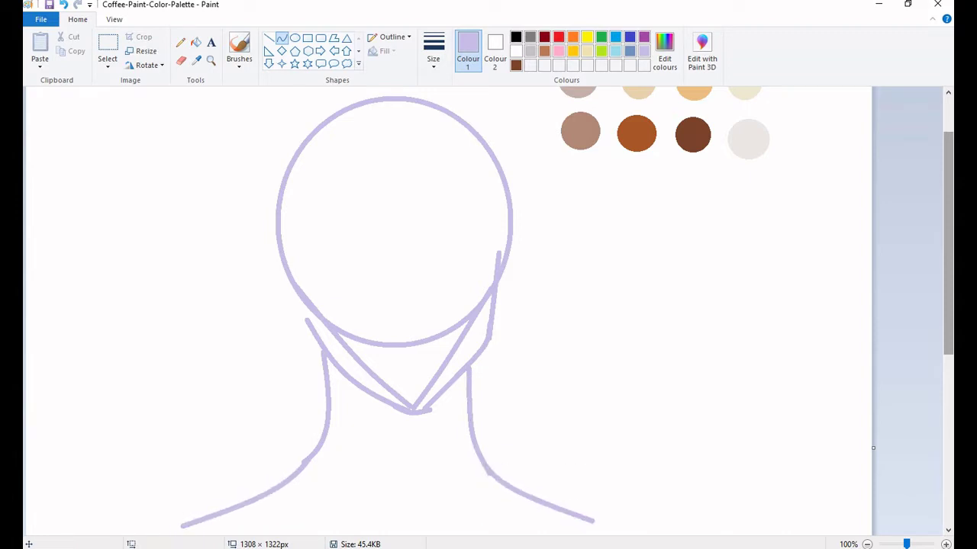
Sketch both ears with the Pencil and draw two slightly tilted eye guide lines across the head with the Curve tool
{"action": "left_click", "coordinate": [180, 42]}
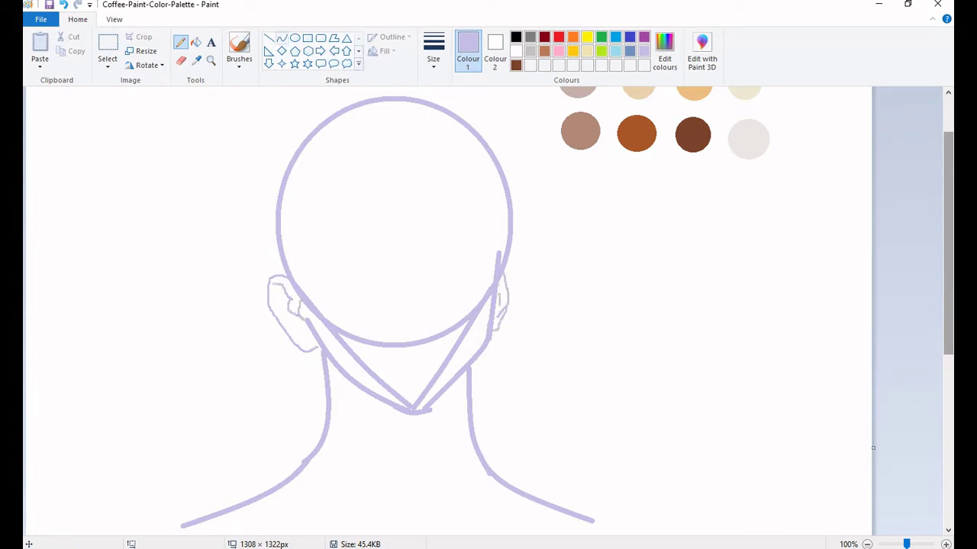
{"action": "left_click", "coordinate": [282, 37]}
{"action": "mouse_move", "coordinate": [254, 268]}
{"action": "left_mouse_down"}
{"action": "mouse_move", "coordinate": [316, 276]}
{"action": "mouse_move", "coordinate": [552, 257]}
{"action": "left_mouse_up"}
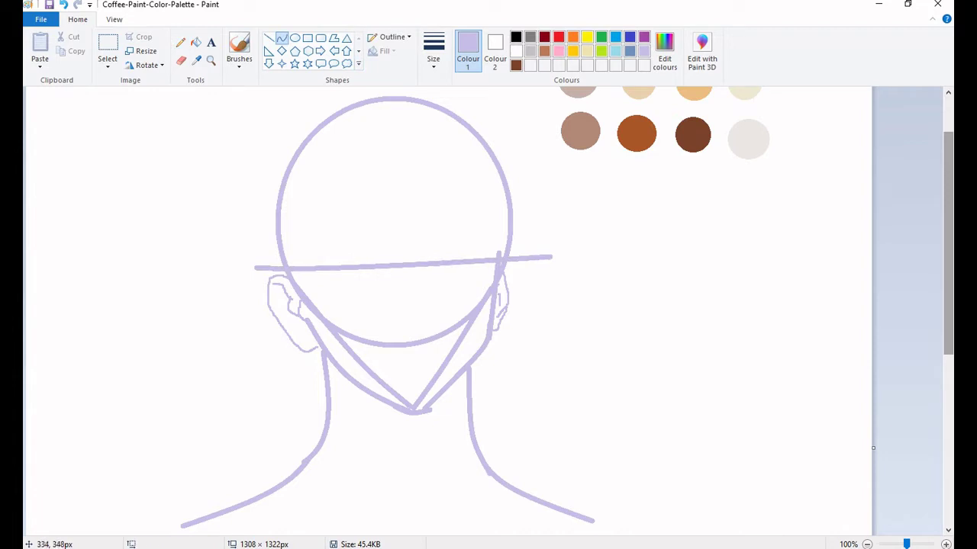
{"action": "left_click_drag", "start_coordinate": [253, 255], "coordinate": [551, 231]}
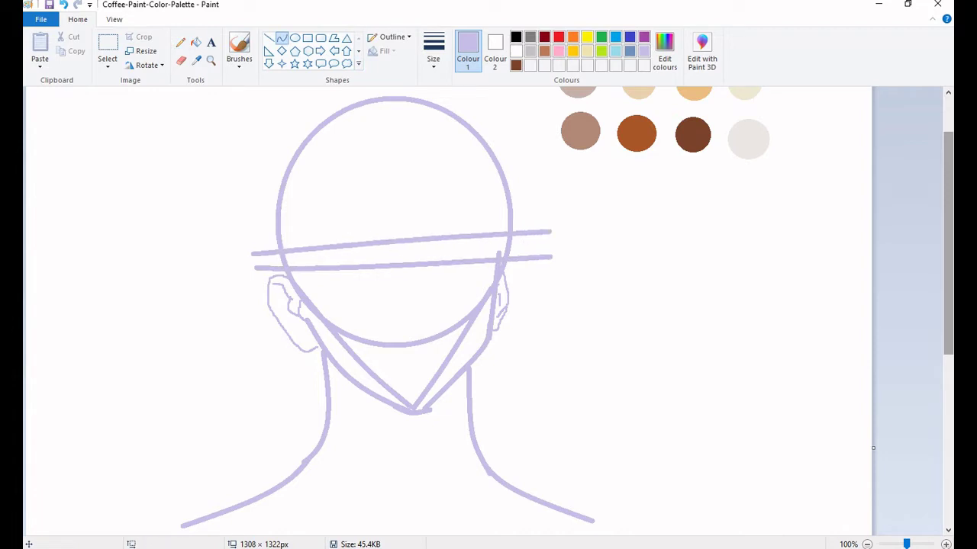
Sketch the spiky hairline, eyebrows, eyes, nose and mouth inside the head with the lavender Pencil
{"action": "left_click", "coordinate": [180, 42]}
{"action": "mouse_move", "coordinate": [389, 138]}
{"action": "left_mouse_down"}
{"action": "mouse_move", "coordinate": [361, 139]}
{"action": "mouse_move", "coordinate": [448, 136]}
{"action": "mouse_move", "coordinate": [473, 208]}
{"action": "left_mouse_up"}
{"action": "left_click_drag", "start_coordinate": [461, 156], "coordinate": [497, 244]}
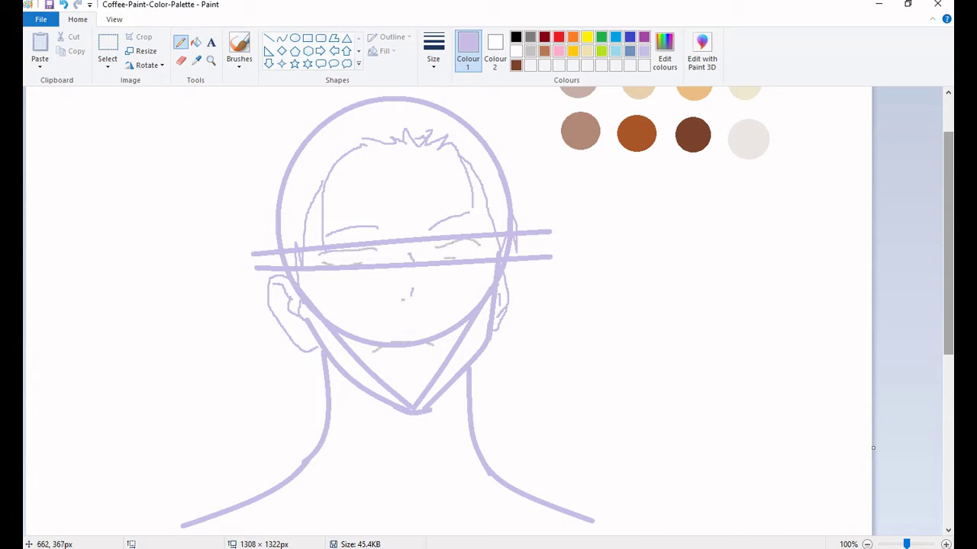
Sketch the neck muscle lines, the collarbones and the outer hair contour around the top of the head
{"action": "left_click_drag", "start_coordinate": [352, 397], "coordinate": [393, 485]}
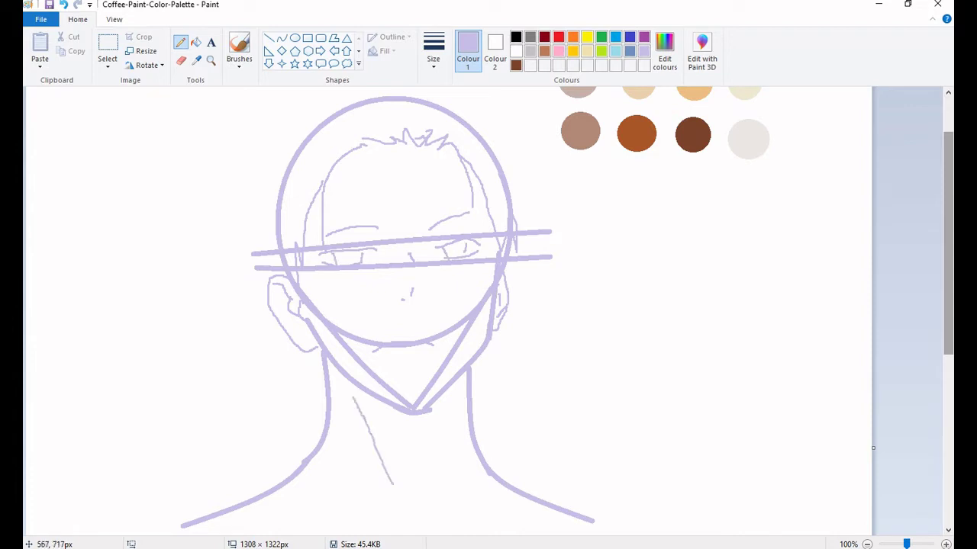
{"action": "mouse_move", "coordinate": [280, 504]}
{"action": "left_mouse_down"}
{"action": "mouse_move", "coordinate": [422, 526]}
{"action": "mouse_move", "coordinate": [525, 506]}
{"action": "left_mouse_up"}
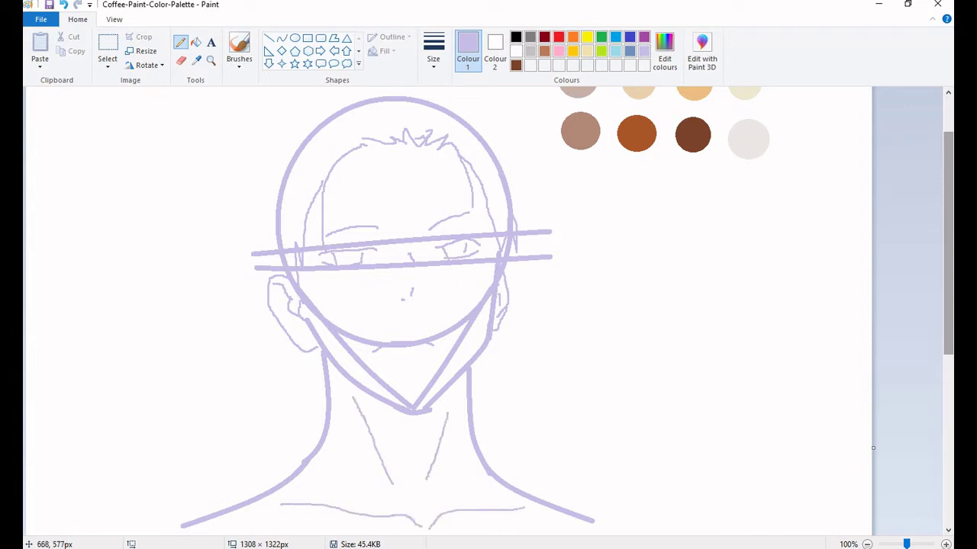
{"action": "left_click_drag", "start_coordinate": [390, 93], "coordinate": [317, 120]}
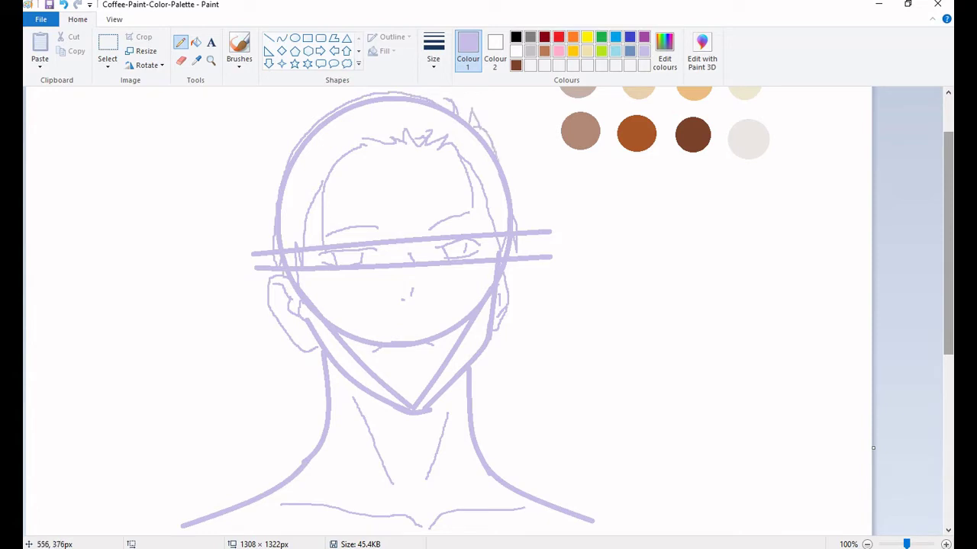
Outline the left eyebrow over the sketch with thin black lines using the Curve tool
{"action": "left_click", "coordinate": [211, 60]}
{"action": "left_click", "coordinate": [516, 37]}
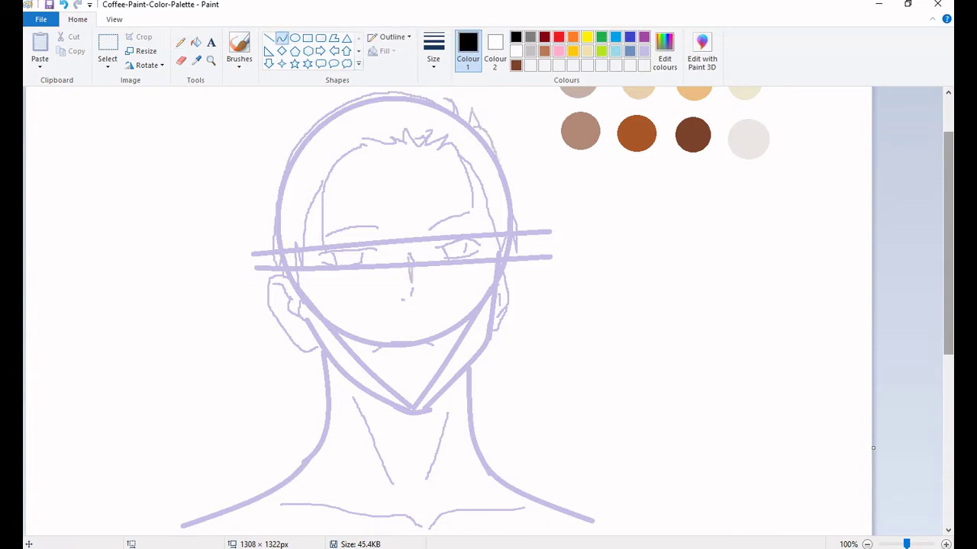
{"action": "left_click", "coordinate": [367, 143]}
{"action": "scroll", "coordinate": [489, 305], "scroll_direction": "down", "scroll_amount": 3}
{"action": "left_click", "coordinate": [282, 37]}
{"action": "left_click", "coordinate": [434, 54]}
{"action": "left_click", "coordinate": [434, 159]}
{"action": "scroll", "coordinate": [488, 305], "scroll_direction": "down", "scroll_amount": 3}
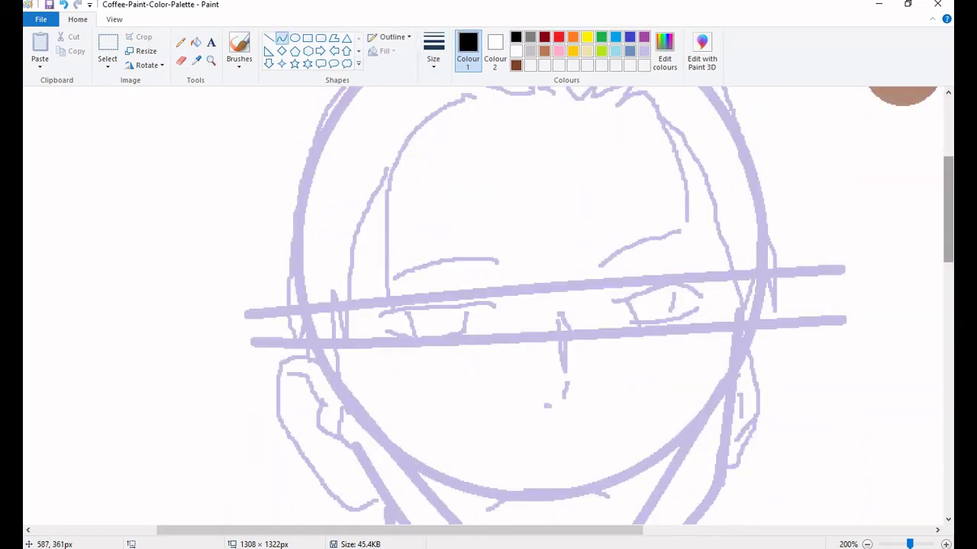
{"action": "mouse_move", "coordinate": [502, 265]}
{"action": "left_mouse_down"}
{"action": "mouse_move", "coordinate": [427, 269]}
{"action": "mouse_move", "coordinate": [445, 258]}
{"action": "left_mouse_up"}
{"action": "key", "text": "ctrl+z"}
{"action": "mouse_move", "coordinate": [534, 258]}
{"action": "left_mouse_down"}
{"action": "mouse_move", "coordinate": [431, 248]}
{"action": "mouse_move", "coordinate": [395, 264]}
{"action": "mouse_move", "coordinate": [456, 255]}
{"action": "mouse_move", "coordinate": [411, 258]}
{"action": "mouse_move", "coordinate": [450, 266]}
{"action": "left_mouse_up"}
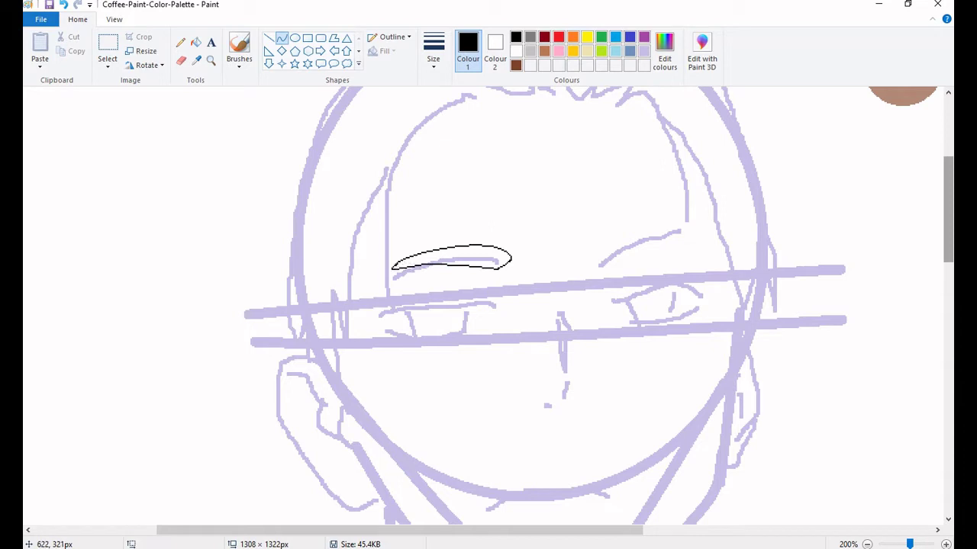
Outline the right eyebrow with thin black curves as a closed shape tapering to its outer tip
{"action": "left_click_drag", "start_coordinate": [634, 238], "coordinate": [690, 229]}
{"action": "left_click_drag", "start_coordinate": [616, 265], "coordinate": [608, 261]}
{"action": "left_click", "coordinate": [211, 59]}
{"action": "left_click", "coordinate": [726, 260]}
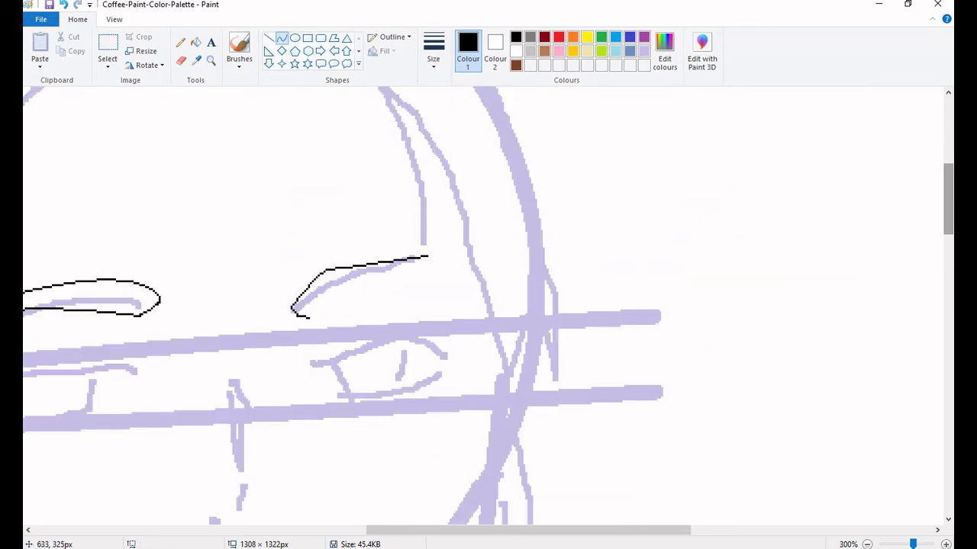
{"action": "left_click_drag", "start_coordinate": [309, 317], "coordinate": [426, 258]}
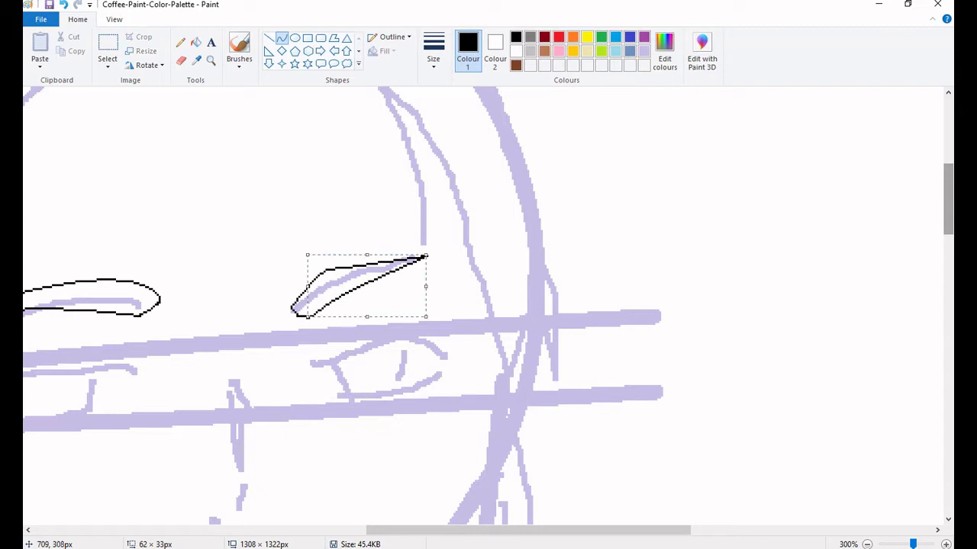
Add a short black line beneath each eyebrow
{"action": "mouse_move", "coordinate": [354, 288]}
{"action": "left_mouse_down"}
{"action": "mouse_move", "coordinate": [410, 288]}
{"action": "mouse_move", "coordinate": [385, 285]}
{"action": "left_mouse_up"}
{"action": "scroll", "coordinate": [410, 287], "scroll_direction": "left", "scroll_amount": 3}
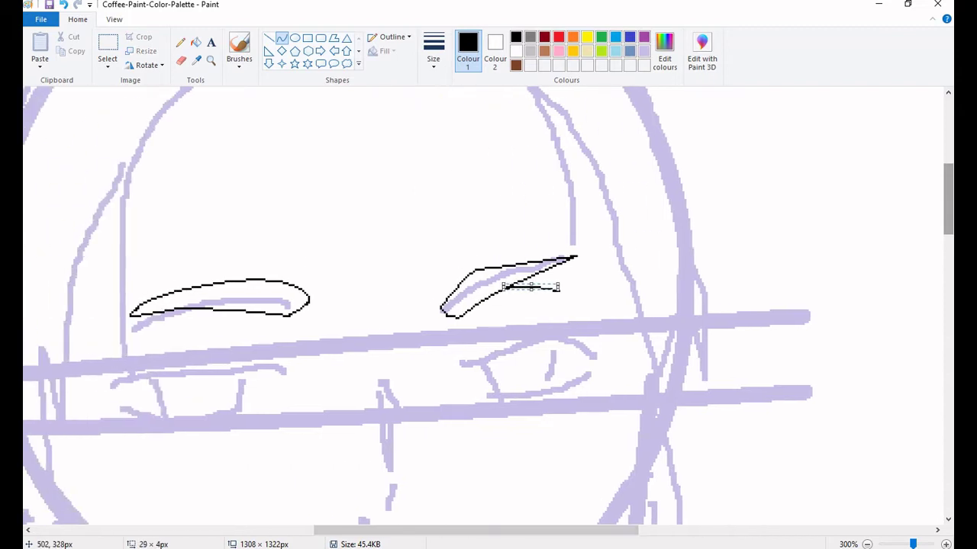
{"action": "left_click_drag", "start_coordinate": [139, 329], "coordinate": [200, 308]}
Outline the right eye in black with a closed upper lid shape, an eyelid crease and a curved lower lid
{"action": "scroll", "coordinate": [488, 305], "scroll_direction": "down", "scroll_amount": 3}
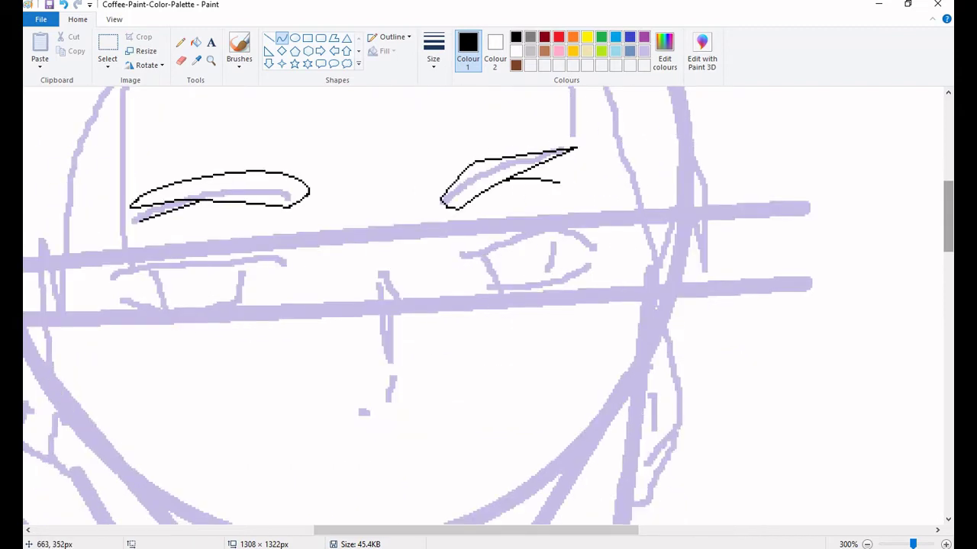
{"action": "mouse_move", "coordinate": [461, 257]}
{"action": "left_mouse_down"}
{"action": "mouse_move", "coordinate": [549, 236]}
{"action": "mouse_move", "coordinate": [588, 241]}
{"action": "left_mouse_up"}
{"action": "mouse_move", "coordinate": [527, 249]}
{"action": "left_mouse_down"}
{"action": "mouse_move", "coordinate": [481, 238]}
{"action": "mouse_move", "coordinate": [599, 235]}
{"action": "mouse_move", "coordinate": [591, 223]}
{"action": "mouse_move", "coordinate": [584, 250]}
{"action": "left_mouse_up"}
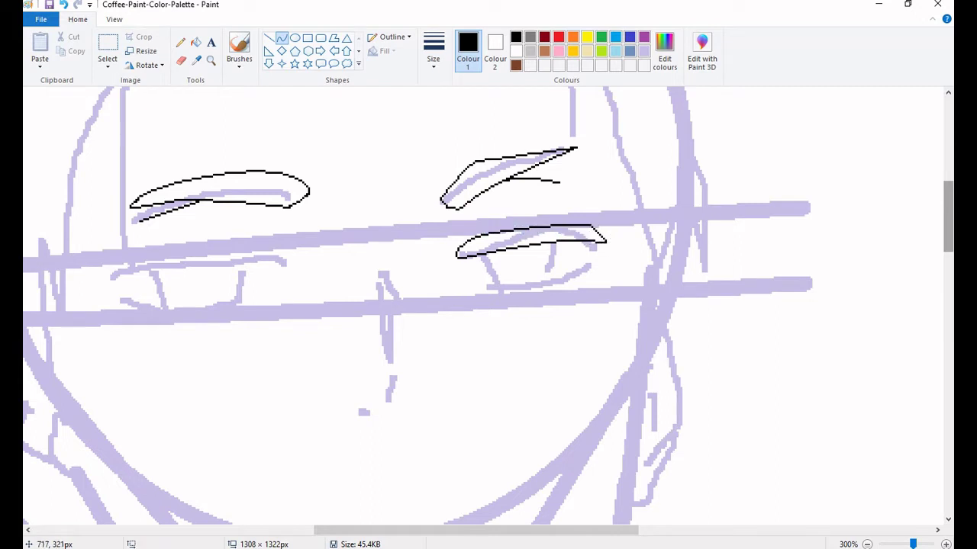
{"action": "left_click_drag", "start_coordinate": [534, 218], "coordinate": [463, 233]}
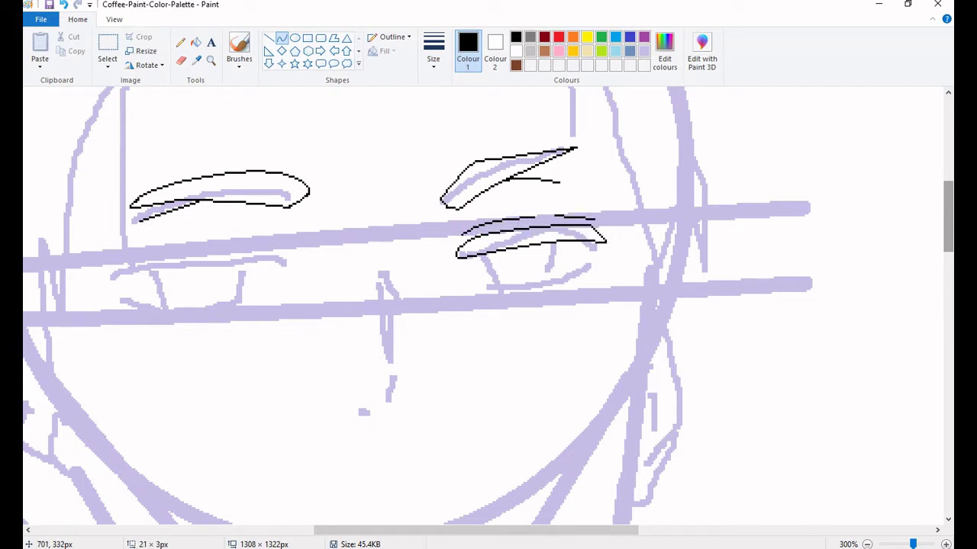
{"action": "mouse_move", "coordinate": [487, 289]}
{"action": "left_mouse_down"}
{"action": "mouse_move", "coordinate": [571, 261]}
{"action": "mouse_move", "coordinate": [561, 284]}
{"action": "mouse_move", "coordinate": [609, 245]}
{"action": "left_mouse_up"}
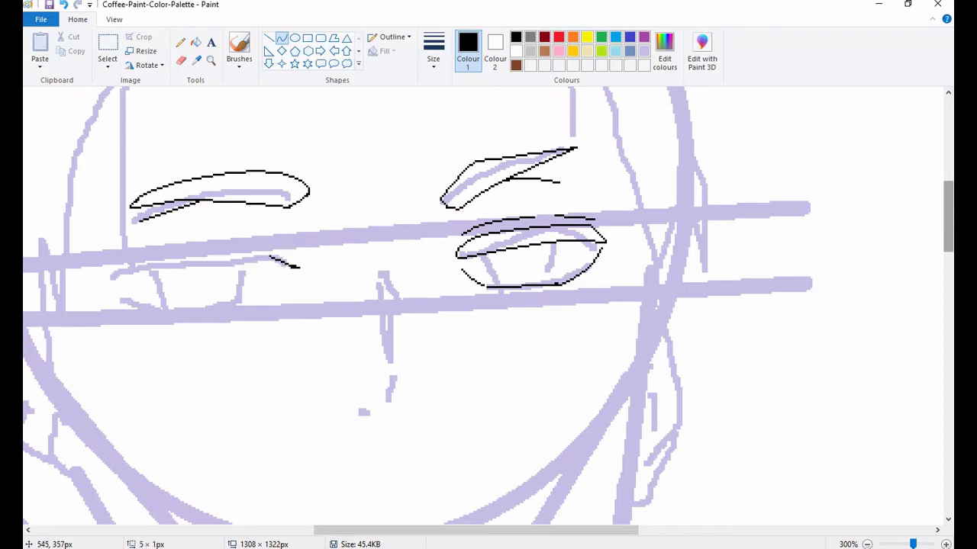
Outline the left eye in black, curving the upper lid shape and a rounded lower lid
{"action": "mouse_move", "coordinate": [270, 258]}
{"action": "left_mouse_down"}
{"action": "mouse_move", "coordinate": [84, 292]}
{"action": "mouse_move", "coordinate": [170, 275]}
{"action": "mouse_move", "coordinate": [103, 289]}
{"action": "mouse_move", "coordinate": [163, 244]}
{"action": "mouse_move", "coordinate": [286, 259]}
{"action": "mouse_move", "coordinate": [200, 256]}
{"action": "left_mouse_up"}
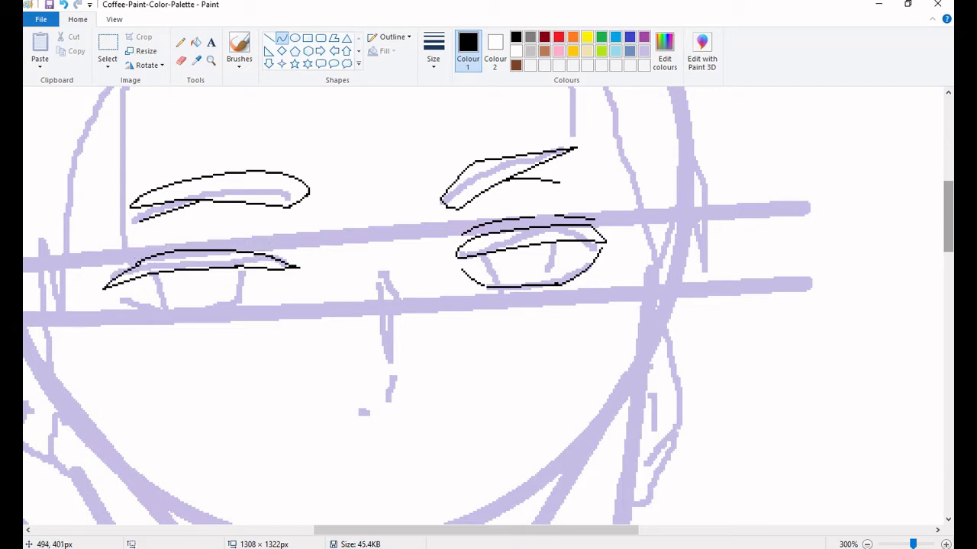
{"action": "left_click_drag", "start_coordinate": [179, 304], "coordinate": [151, 311]}
{"action": "mouse_move", "coordinate": [103, 287]}
{"action": "left_mouse_down"}
{"action": "mouse_move", "coordinate": [171, 317]}
{"action": "mouse_move", "coordinate": [290, 286]}
{"action": "left_mouse_up"}
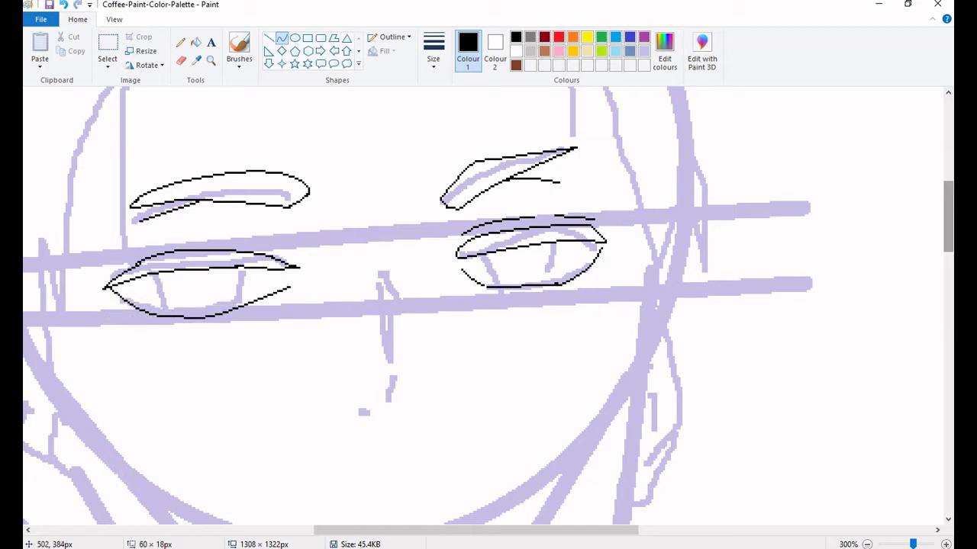
{"action": "left_click_drag", "start_coordinate": [173, 311], "coordinate": [173, 311]}
Trace the nose bridge, tip and nostril in black, and draw the curved mouth with a short lower-lip mark
{"action": "scroll", "coordinate": [173, 311], "scroll_direction": "down", "scroll_amount": 3}
{"action": "left_click_drag", "start_coordinate": [385, 164], "coordinate": [396, 254]}
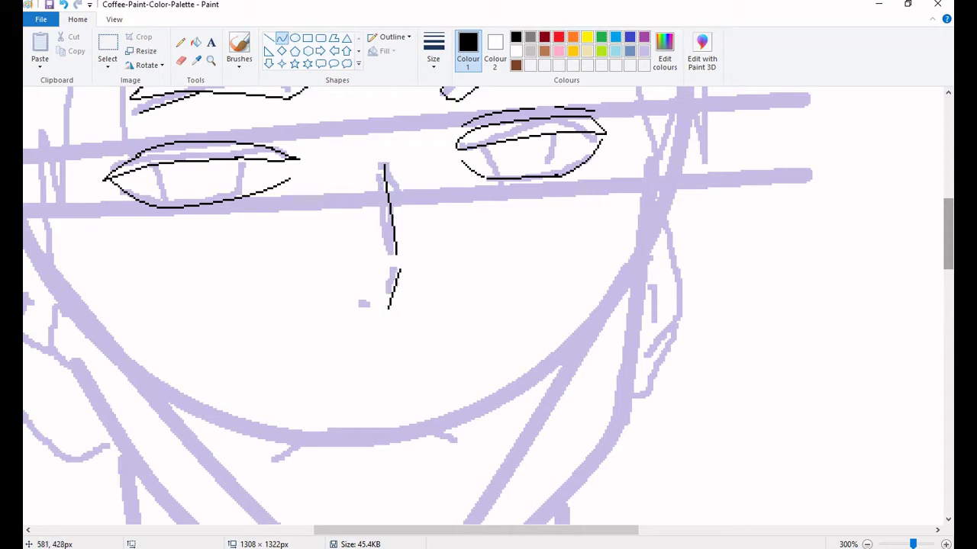
{"action": "scroll", "coordinate": [565, 438], "scroll_direction": "down", "scroll_amount": 1}
{"action": "left_click_drag", "start_coordinate": [188, 336], "coordinate": [312, 323]}
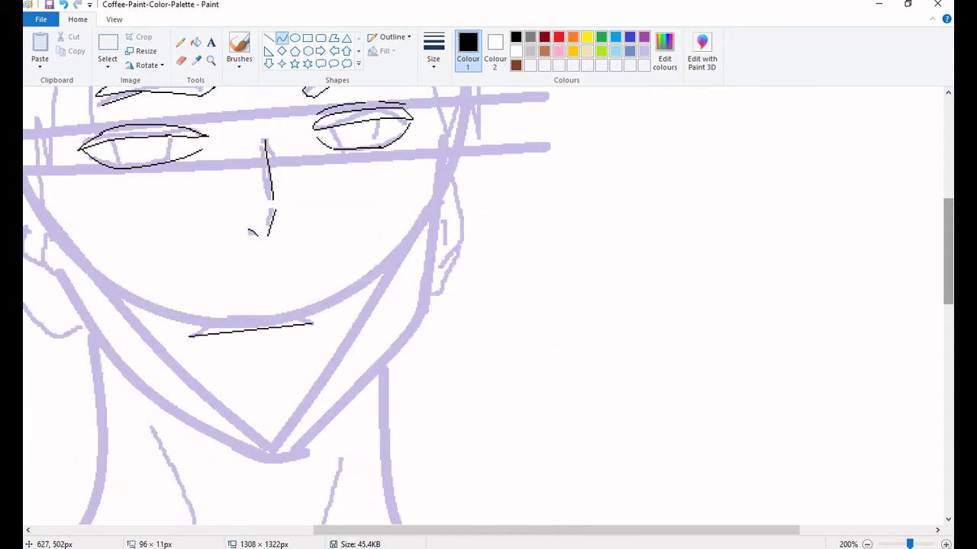
{"action": "mouse_move", "coordinate": [248, 332]}
{"action": "left_mouse_down"}
{"action": "mouse_move", "coordinate": [252, 311]}
{"action": "mouse_move", "coordinate": [229, 319]}
{"action": "left_mouse_up"}
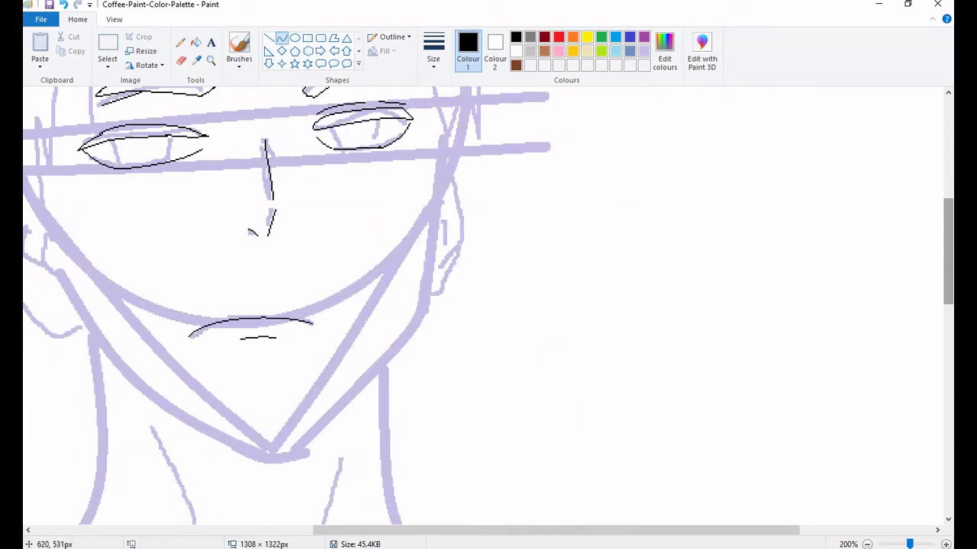
Trace the right side of the face and jaw in black, down to the rounded chin
{"action": "mouse_move", "coordinate": [446, 136]}
{"action": "left_mouse_down"}
{"action": "mouse_move", "coordinate": [429, 298]}
{"action": "mouse_move", "coordinate": [389, 357]}
{"action": "left_mouse_up"}
{"action": "left_click_drag", "start_coordinate": [408, 325], "coordinate": [418, 325]}
{"action": "left_click_drag", "start_coordinate": [389, 357], "coordinate": [287, 456]}
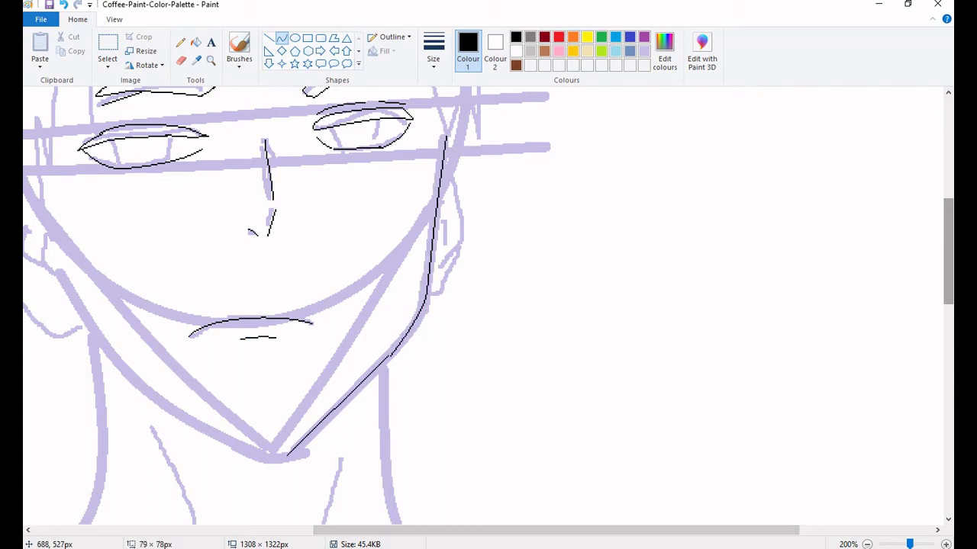
{"action": "mouse_move", "coordinate": [338, 408]}
{"action": "left_mouse_down"}
{"action": "mouse_move", "coordinate": [313, 438]}
{"action": "mouse_move", "coordinate": [235, 458]}
{"action": "mouse_move", "coordinate": [244, 453]}
{"action": "left_mouse_up"}
Trace the left jaw with black curves from below the ear to the chin
{"action": "scroll", "coordinate": [245, 452], "scroll_direction": "left", "scroll_amount": 3}
{"action": "left_click_drag", "start_coordinate": [183, 276], "coordinate": [232, 359]}
{"action": "left_click", "coordinate": [211, 60]}
{"action": "left_click", "coordinate": [334, 440]}
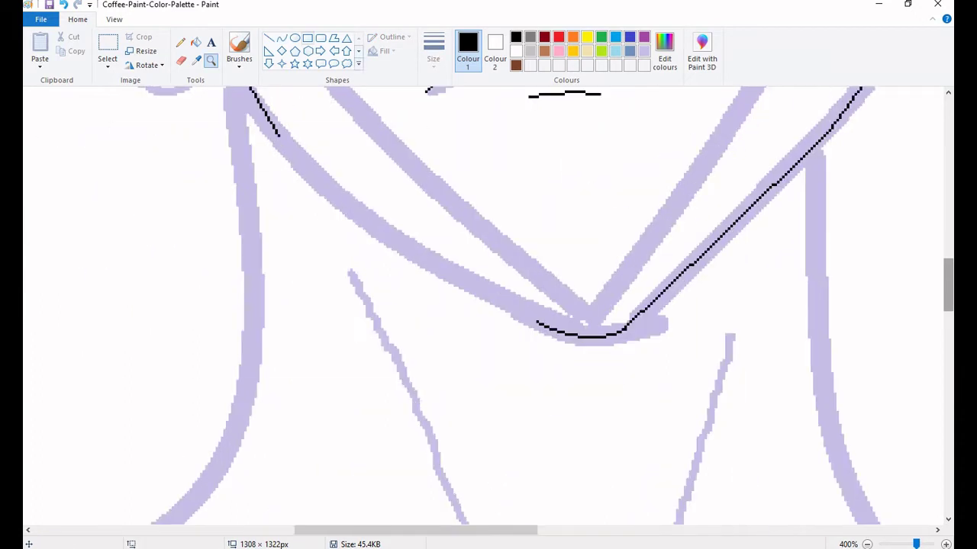
{"action": "left_click_drag", "start_coordinate": [280, 135], "coordinate": [538, 325]}
{"action": "left_click_drag", "start_coordinate": [409, 231], "coordinate": [390, 255]}
Trace both sides of the neck in black from the jaw down to the shoulders
{"action": "scroll", "coordinate": [489, 305], "scroll_direction": "down", "scroll_amount": 1}
{"action": "scroll", "coordinate": [489, 305], "scroll_direction": "down", "scroll_amount": 3}
{"action": "scroll", "coordinate": [488, 306], "scroll_direction": "right", "scroll_amount": 3}
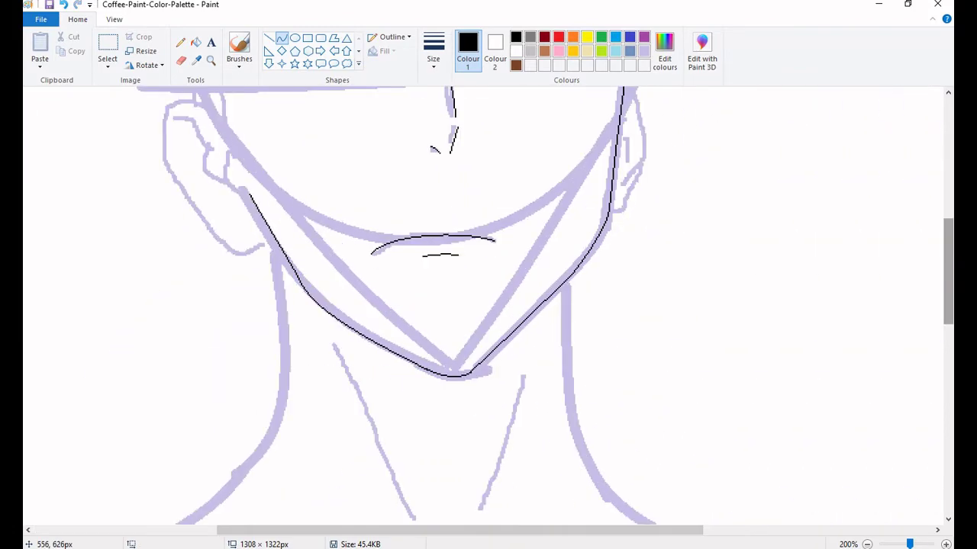
{"action": "left_click_drag", "start_coordinate": [269, 230], "coordinate": [230, 491]}
{"action": "left_click_drag", "start_coordinate": [252, 351], "coordinate": [296, 359]}
{"action": "left_click_drag", "start_coordinate": [252, 458], "coordinate": [263, 465]}
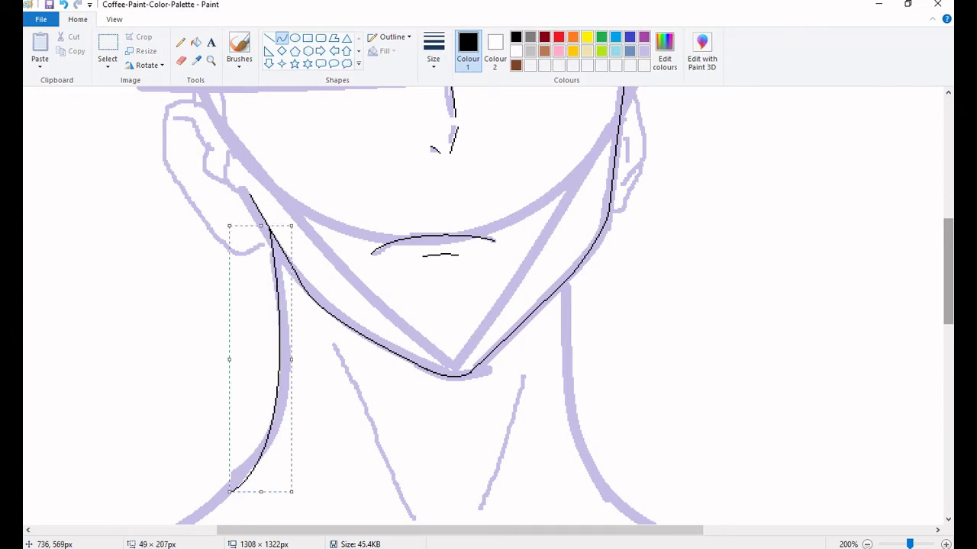
{"action": "left_click_drag", "start_coordinate": [568, 281], "coordinate": [609, 501]}
Outline the right ear in black, joining its rounded outer edge to the side of the face
{"action": "scroll", "coordinate": [489, 305], "scroll_direction": "up", "scroll_amount": 3}
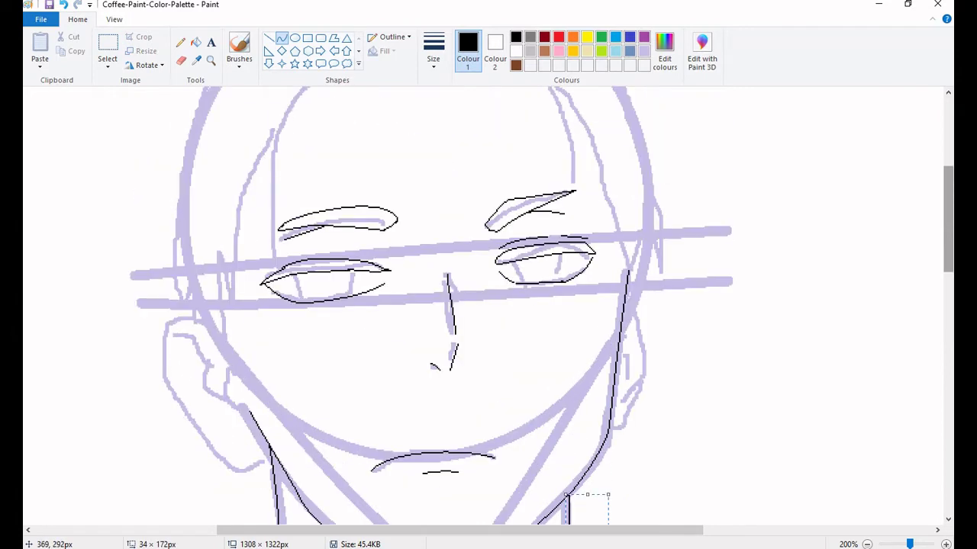
{"action": "left_click", "coordinate": [722, 348]}
{"action": "left_click_drag", "start_coordinate": [628, 304], "coordinate": [639, 307]}
{"action": "left_click", "coordinate": [211, 59]}
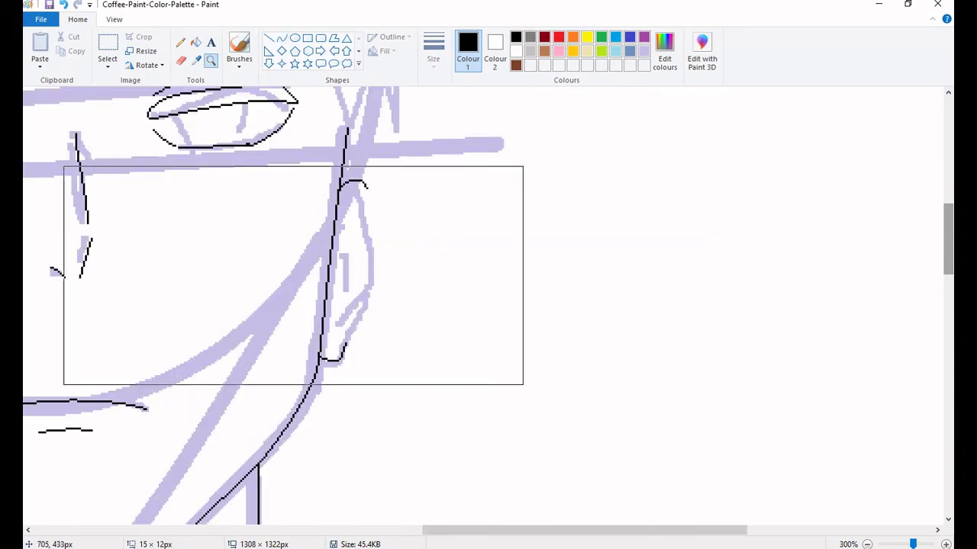
{"action": "left_click", "coordinate": [293, 274]}
{"action": "mouse_move", "coordinate": [418, 141]}
{"action": "left_mouse_down"}
{"action": "mouse_move", "coordinate": [406, 332]}
{"action": "mouse_move", "coordinate": [437, 229]}
{"action": "mouse_move", "coordinate": [439, 183]}
{"action": "left_mouse_up"}
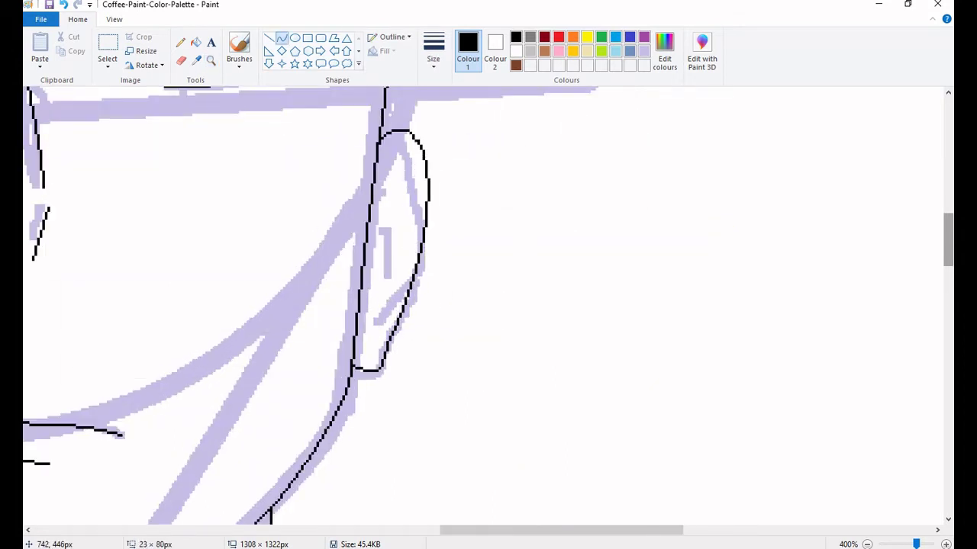
Trace the outer edge of the left ear in black, from its rounded top down around the lobe to the jaw
{"action": "left_click_drag", "start_coordinate": [562, 530], "coordinate": [344, 530]}
{"action": "mouse_move", "coordinate": [392, 187]}
{"action": "left_mouse_down"}
{"action": "mouse_move", "coordinate": [293, 173]}
{"action": "mouse_move", "coordinate": [327, 145]}
{"action": "left_mouse_up"}
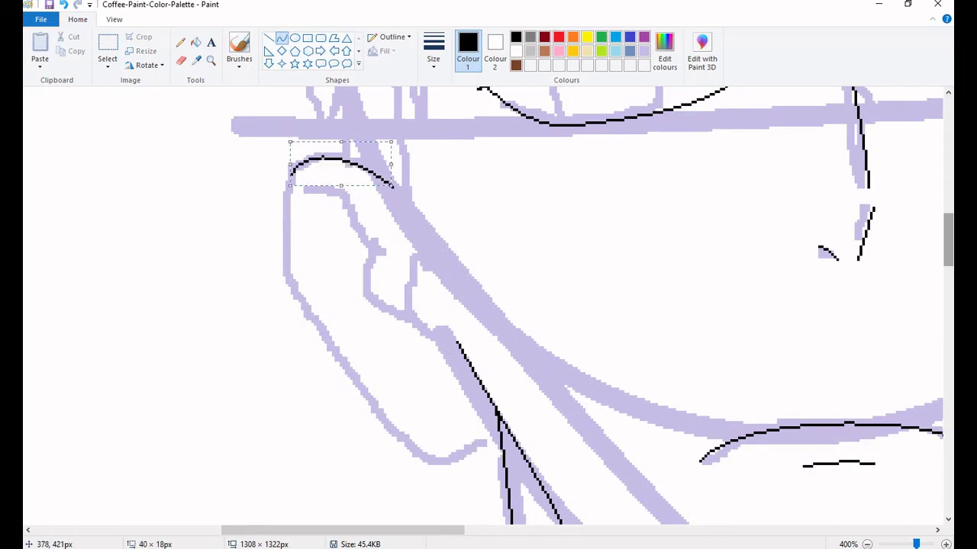
{"action": "mouse_move", "coordinate": [296, 174]}
{"action": "left_mouse_down"}
{"action": "mouse_move", "coordinate": [295, 335]}
{"action": "mouse_move", "coordinate": [284, 359]}
{"action": "left_mouse_up"}
{"action": "mouse_move", "coordinate": [300, 305]}
{"action": "left_mouse_down"}
{"action": "mouse_move", "coordinate": [403, 447]}
{"action": "mouse_move", "coordinate": [450, 464]}
{"action": "left_mouse_up"}
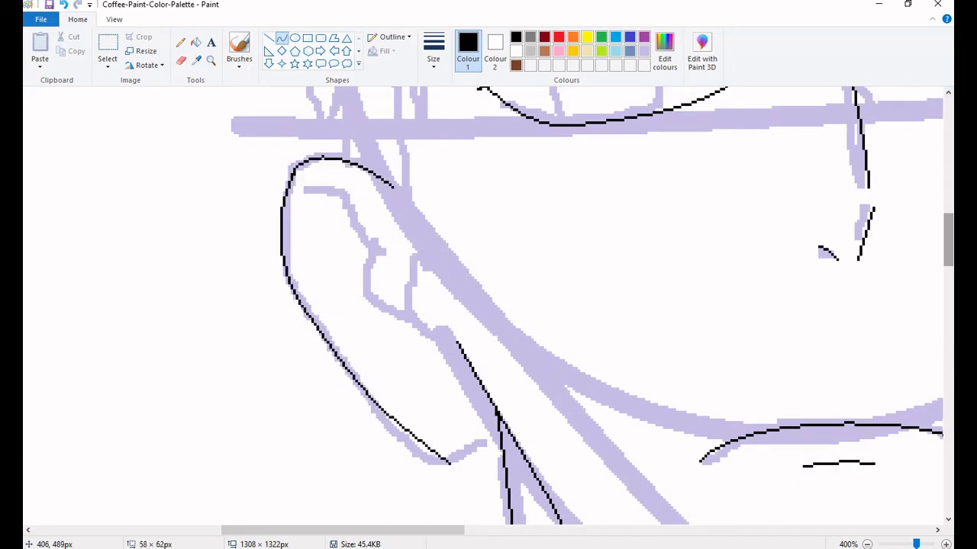
{"action": "left_click_drag", "start_coordinate": [374, 381], "coordinate": [347, 403]}
{"action": "mouse_move", "coordinate": [451, 464]}
{"action": "left_mouse_down"}
{"action": "mouse_move", "coordinate": [499, 433]}
{"action": "mouse_move", "coordinate": [490, 432]}
{"action": "left_mouse_up"}
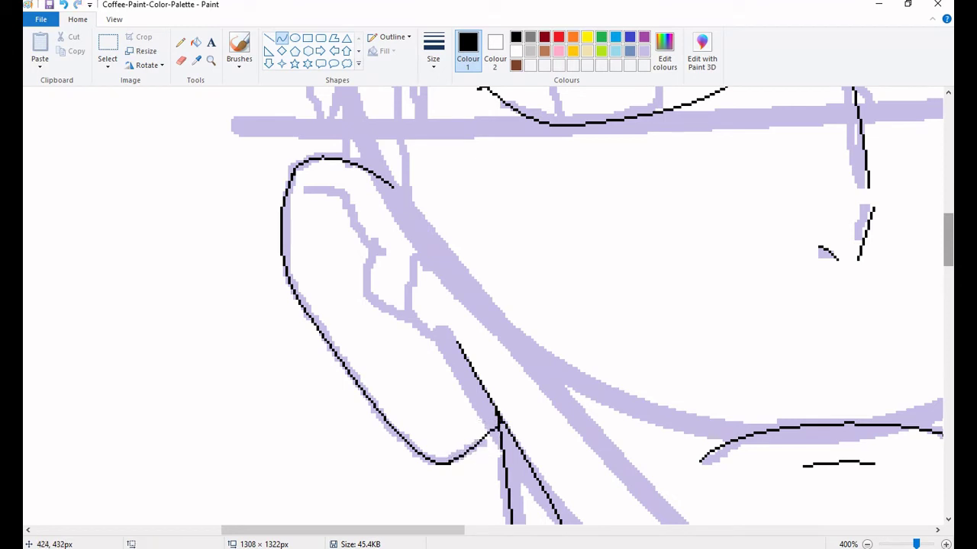
Draw the inner folds of the left ear with black curves, from the upper rim down to where the jaw begins
{"action": "left_click_drag", "start_coordinate": [416, 255], "coordinate": [458, 343]}
{"action": "mouse_move", "coordinate": [431, 290]}
{"action": "left_mouse_down"}
{"action": "mouse_move", "coordinate": [388, 319]}
{"action": "mouse_move", "coordinate": [369, 261]}
{"action": "left_mouse_up"}
{"action": "mouse_move", "coordinate": [351, 228]}
{"action": "left_mouse_down"}
{"action": "mouse_move", "coordinate": [454, 380]}
{"action": "mouse_move", "coordinate": [458, 345]}
{"action": "left_mouse_up"}
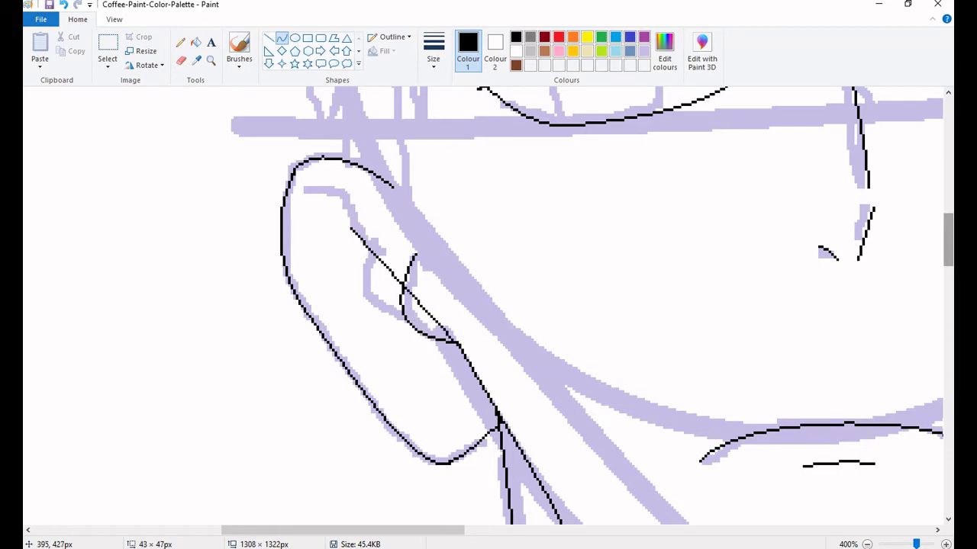
{"action": "left_click_drag", "start_coordinate": [400, 286], "coordinate": [319, 340]}
{"action": "left_click_drag", "start_coordinate": [339, 278], "coordinate": [313, 328]}
{"action": "mouse_move", "coordinate": [350, 230]}
{"action": "left_mouse_down"}
{"action": "mouse_move", "coordinate": [346, 194]}
{"action": "mouse_move", "coordinate": [374, 196]}
{"action": "mouse_move", "coordinate": [300, 187]}
{"action": "left_mouse_up"}
Trace the jagged spikes at the centre of the forehead hairline in black
{"action": "scroll", "coordinate": [397, 194], "scroll_direction": "up", "scroll_amount": 3}
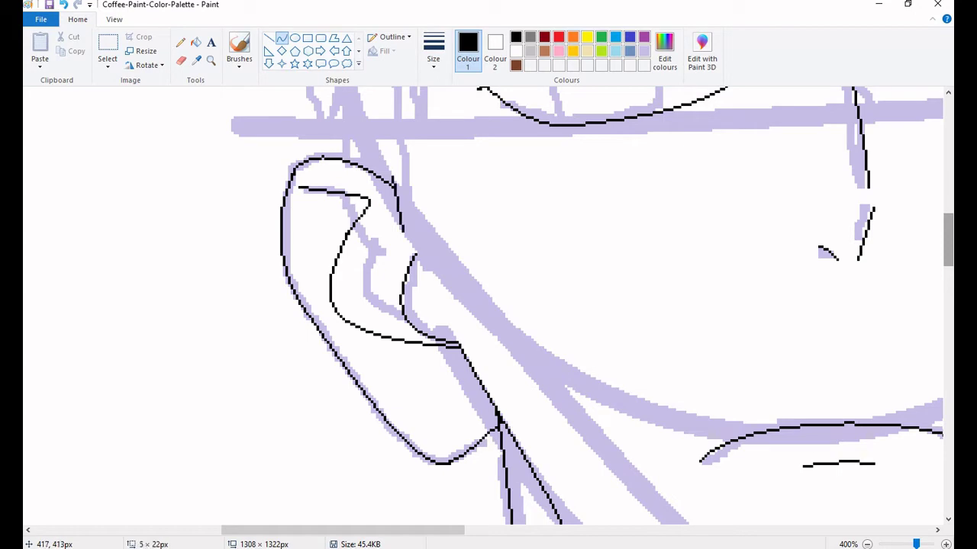
{"action": "scroll", "coordinate": [397, 194], "scroll_direction": "down", "scroll_amount": 2, "text": "ctrl"}
{"action": "scroll", "coordinate": [210, 416], "scroll_direction": "up", "scroll_amount": 5}
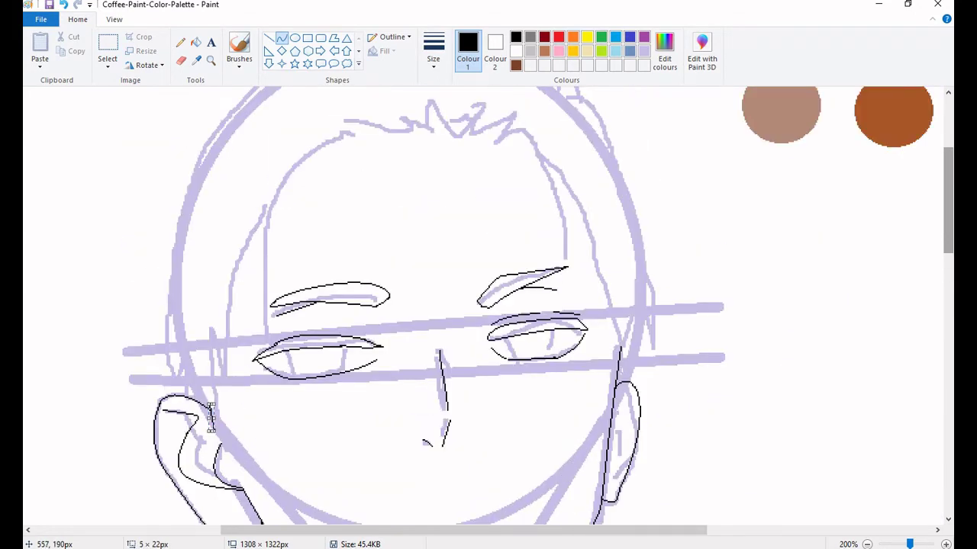
{"action": "scroll", "coordinate": [210, 416], "scroll_direction": "up", "scroll_amount": 2}
{"action": "mouse_move", "coordinate": [426, 215]}
{"action": "left_mouse_down"}
{"action": "mouse_move", "coordinate": [457, 246]}
{"action": "mouse_move", "coordinate": [452, 224]}
{"action": "mouse_move", "coordinate": [413, 263]}
{"action": "mouse_move", "coordinate": [452, 224]}
{"action": "mouse_move", "coordinate": [433, 262]}
{"action": "mouse_move", "coordinate": [495, 237]}
{"action": "left_mouse_up"}
{"action": "left_click", "coordinate": [212, 60]}
{"action": "left_click", "coordinate": [473, 214]}
{"action": "left_click", "coordinate": [281, 37]}
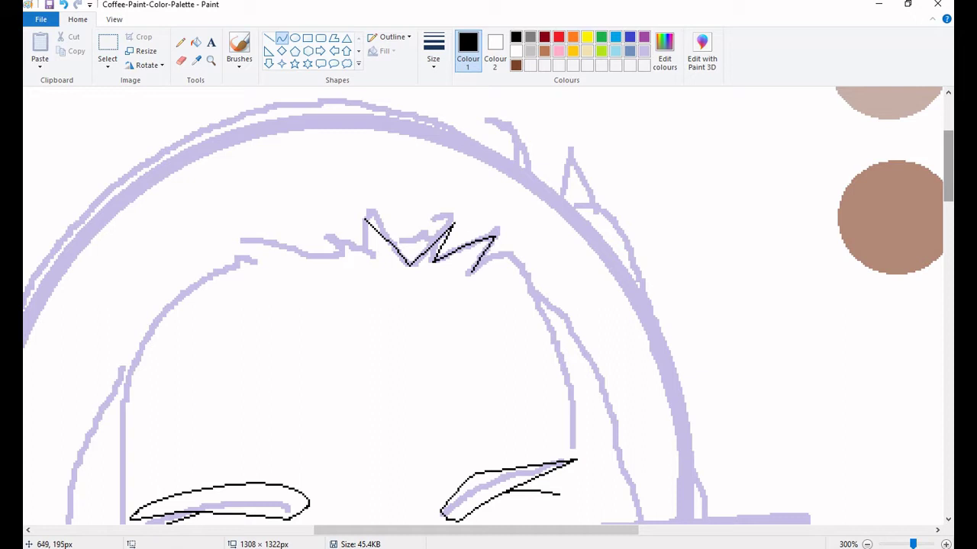
Trace the right forehead hairline with two black curves sweeping down to the outer end of the right eyebrow
{"action": "left_click_drag", "start_coordinate": [470, 272], "coordinate": [572, 449]}
{"action": "left_click_drag", "start_coordinate": [564, 366], "coordinate": [588, 349]}
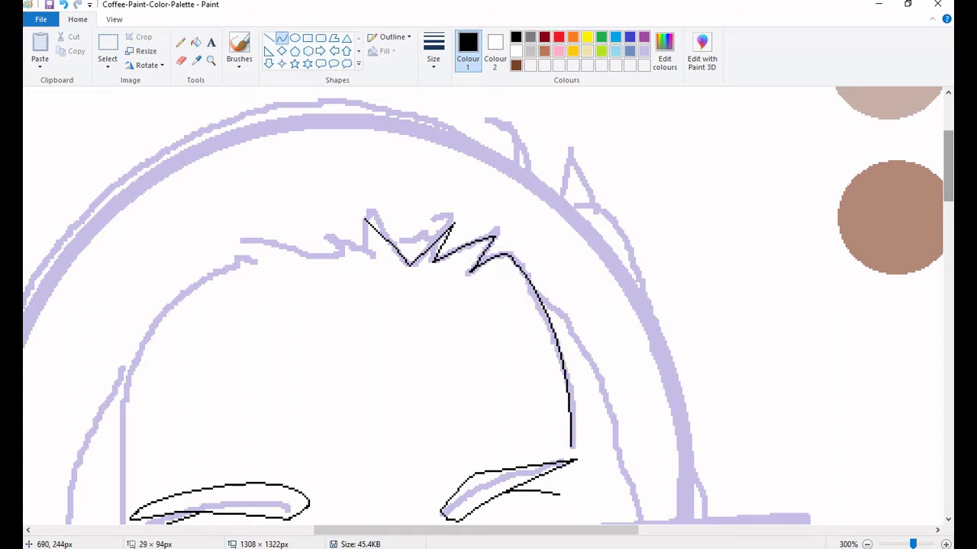
{"action": "left_click_drag", "start_coordinate": [538, 262], "coordinate": [574, 450]}
Trace the inner edge of the hair along the right temple in black, down to just above the right ear
{"action": "mouse_move", "coordinate": [557, 358]}
{"action": "left_mouse_down"}
{"action": "mouse_move", "coordinate": [563, 320]}
{"action": "mouse_move", "coordinate": [615, 435]}
{"action": "left_mouse_up"}
{"action": "left_click_drag", "start_coordinate": [603, 397], "coordinate": [557, 382]}
{"action": "scroll", "coordinate": [558, 382], "scroll_direction": "down", "scroll_amount": 3}
{"action": "left_click_drag", "start_coordinate": [618, 336], "coordinate": [633, 374]}
{"action": "scroll", "coordinate": [683, 339], "scroll_direction": "down", "scroll_amount": 3}
{"action": "left_click_drag", "start_coordinate": [640, 293], "coordinate": [656, 371]}
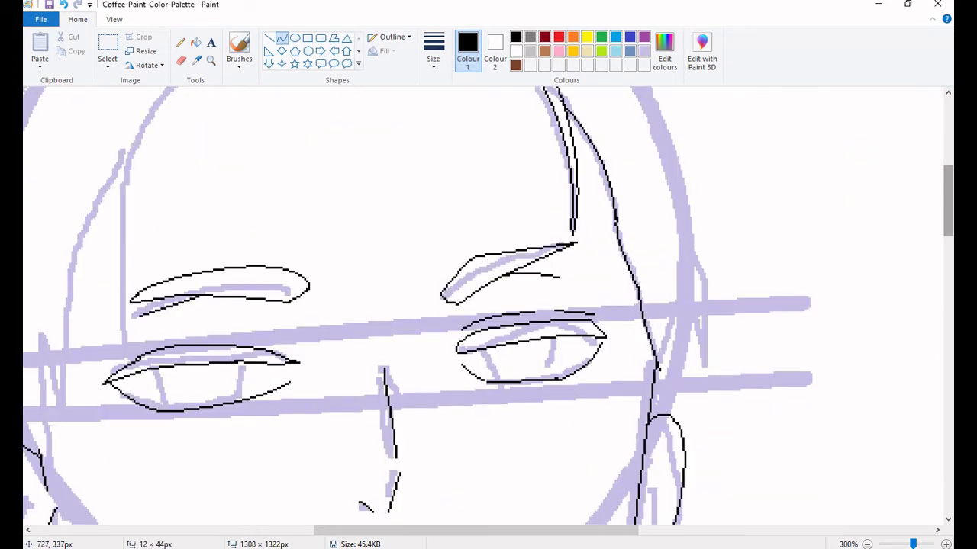
Draw the pointed hair tip above the right ear and the outer hair edge beside it in black
{"action": "left_click_drag", "start_coordinate": [683, 284], "coordinate": [649, 421]}
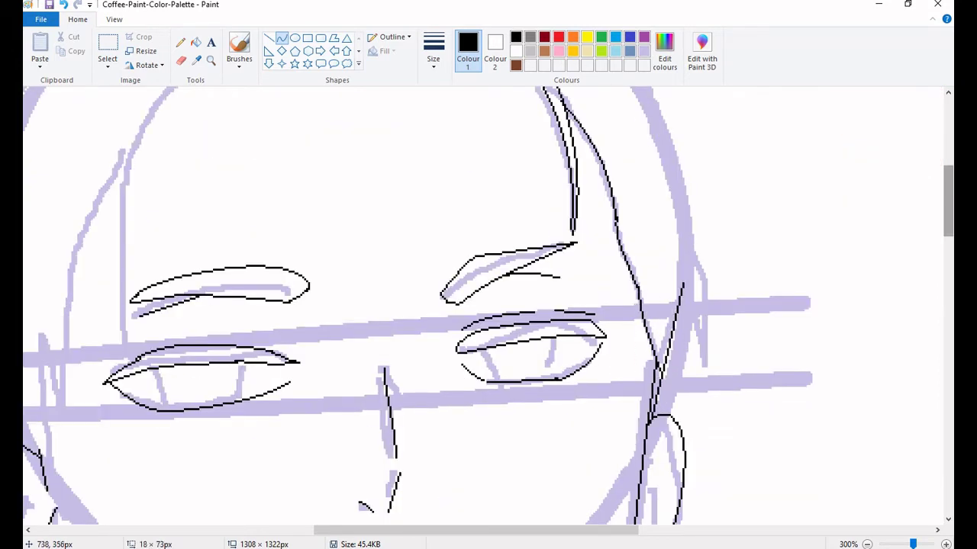
{"action": "mouse_move", "coordinate": [672, 344]}
{"action": "left_mouse_down"}
{"action": "mouse_move", "coordinate": [689, 290]}
{"action": "mouse_move", "coordinate": [690, 208]}
{"action": "left_mouse_up"}
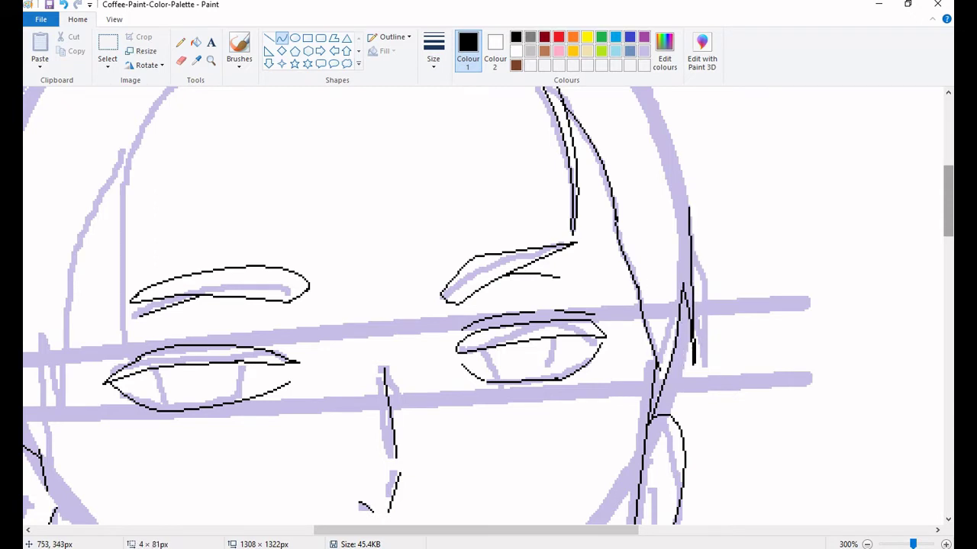
{"action": "left_click_drag", "start_coordinate": [695, 320], "coordinate": [704, 305]}
Trace the left side of the forehead hairline in black, from the small tufts down toward the temple
{"action": "scroll", "coordinate": [694, 320], "scroll_direction": "up", "scroll_amount": 3}
{"action": "scroll", "coordinate": [695, 321], "scroll_direction": "left", "scroll_amount": 5}
{"action": "mouse_move", "coordinate": [552, 111]}
{"action": "left_mouse_down"}
{"action": "mouse_move", "coordinate": [560, 158]}
{"action": "mouse_move", "coordinate": [516, 128]}
{"action": "mouse_move", "coordinate": [527, 150]}
{"action": "mouse_move", "coordinate": [421, 142]}
{"action": "mouse_move", "coordinate": [462, 135]}
{"action": "mouse_move", "coordinate": [394, 170]}
{"action": "mouse_move", "coordinate": [418, 159]}
{"action": "mouse_move", "coordinate": [318, 259]}
{"action": "mouse_move", "coordinate": [319, 458]}
{"action": "left_mouse_up"}
{"action": "left_click", "coordinate": [342, 260]}
{"action": "left_click_drag", "start_coordinate": [313, 351], "coordinate": [299, 381]}
Trace the left temple hair edge in black, down to a pointed sideburn tip beside the eye
{"action": "scroll", "coordinate": [308, 129], "scroll_direction": "down", "scroll_amount": 3}
{"action": "mouse_move", "coordinate": [313, 131]}
{"action": "left_mouse_down"}
{"action": "mouse_move", "coordinate": [236, 410]}
{"action": "mouse_move", "coordinate": [244, 397]}
{"action": "mouse_move", "coordinate": [228, 325]}
{"action": "left_mouse_up"}
{"action": "left_click_drag", "start_coordinate": [242, 359], "coordinate": [245, 412]}
Draw a long pointed sideburn strand in black in front of the left ear, tapering onto the cheek
{"action": "scroll", "coordinate": [245, 411], "scroll_direction": "down", "scroll_amount": 3}
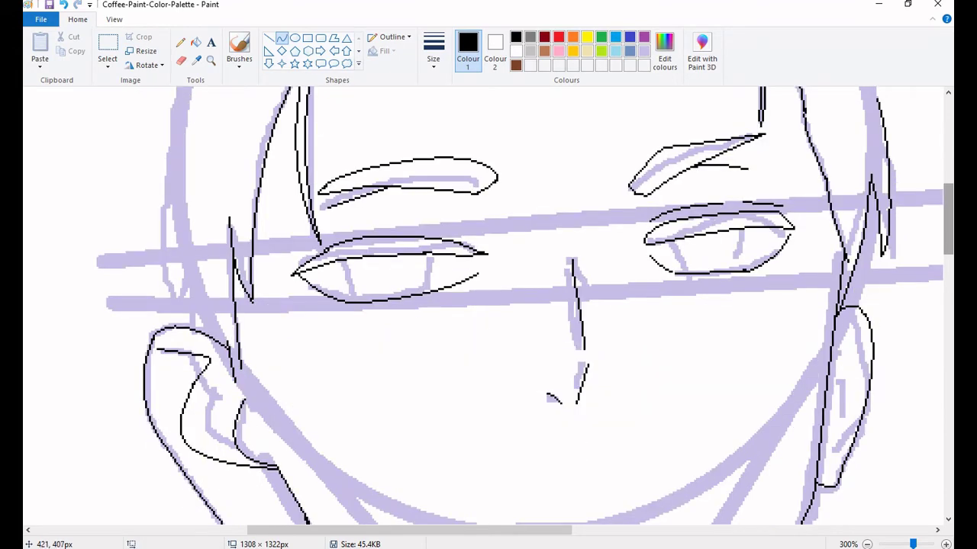
{"action": "left_click_drag", "start_coordinate": [268, 379], "coordinate": [267, 412]}
{"action": "scroll", "coordinate": [267, 412], "scroll_direction": "down", "scroll_amount": 6}
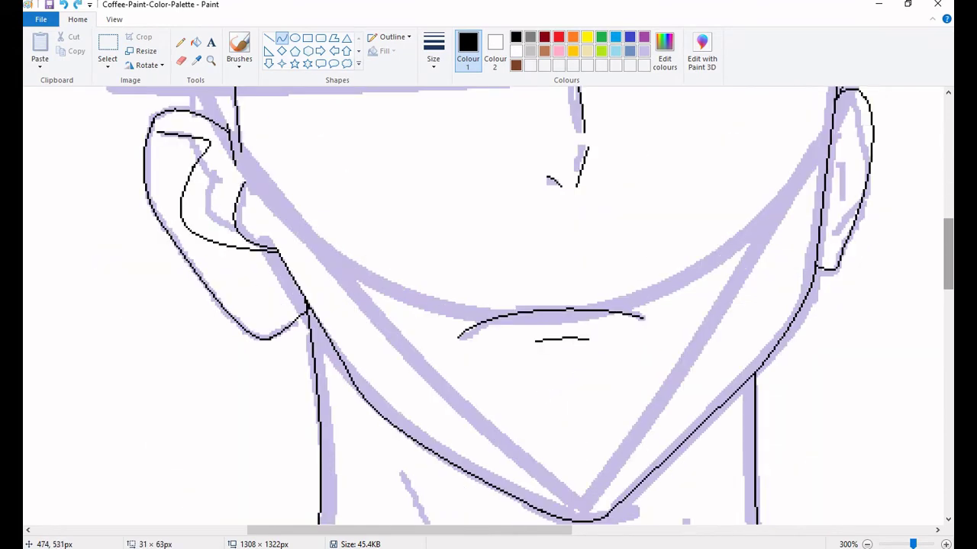
{"action": "scroll", "coordinate": [451, 450], "scroll_direction": "up", "scroll_amount": 3}
{"action": "left_click_drag", "start_coordinate": [281, 341], "coordinate": [243, 229]}
{"action": "left_click_drag", "start_coordinate": [260, 290], "coordinate": [288, 344]}
Draw the outer hair edge and its pointed tip above the left ear in black, joining it to the ear's top
{"action": "scroll", "coordinate": [448, 350], "scroll_direction": "up", "scroll_amount": 3}
{"action": "left_click_drag", "start_coordinate": [174, 134], "coordinate": [177, 302]}
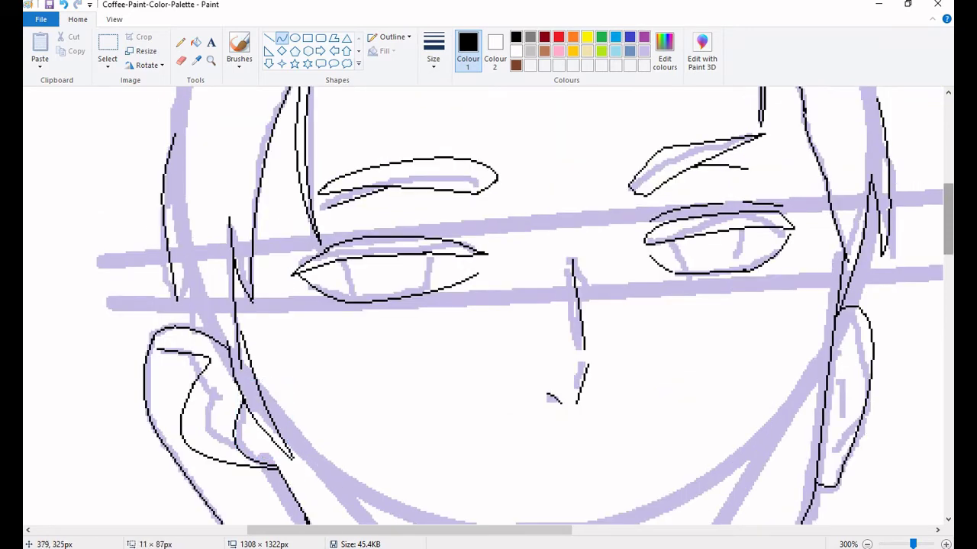
{"action": "left_click_drag", "start_coordinate": [171, 228], "coordinate": [167, 176]}
{"action": "left_click_drag", "start_coordinate": [187, 258], "coordinate": [195, 329]}
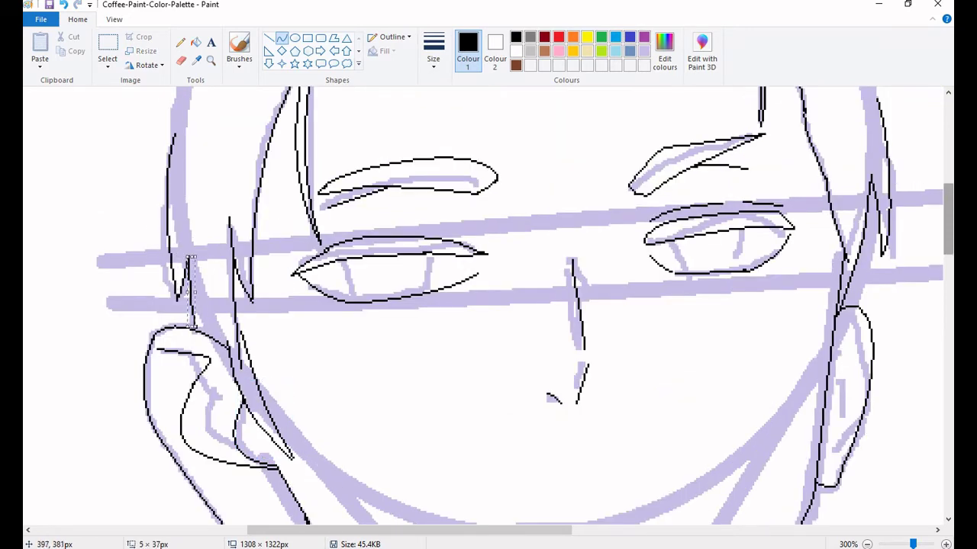
Trace the outer contour of the hair in black up the left side and over the top of the head
{"action": "scroll", "coordinate": [196, 330], "scroll_direction": "down", "scroll_amount": 2}
{"action": "left_click", "coordinate": [212, 60]}
{"action": "left_click", "coordinate": [367, 199]}
{"action": "left_click", "coordinate": [523, 376]}
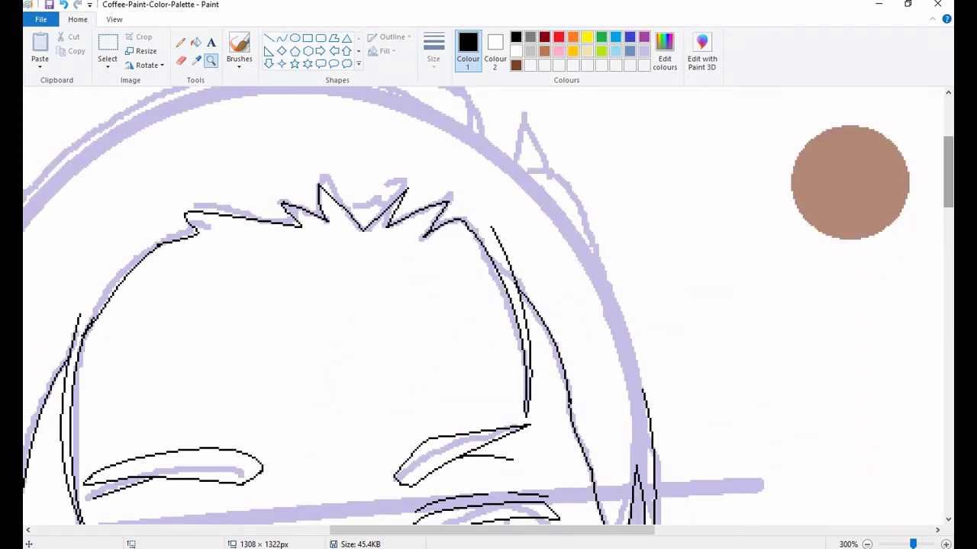
{"action": "left_click", "coordinate": [281, 38]}
{"action": "mouse_move", "coordinate": [127, 484]}
{"action": "left_mouse_down"}
{"action": "mouse_move", "coordinate": [114, 244]}
{"action": "mouse_move", "coordinate": [143, 232]}
{"action": "left_mouse_up"}
{"action": "scroll", "coordinate": [488, 305], "scroll_direction": "up", "scroll_amount": 2}
{"action": "left_click_drag", "start_coordinate": [702, 237], "coordinate": [405, 200]}
{"action": "left_click_drag", "start_coordinate": [534, 216], "coordinate": [518, 163]}
Finish the small spiky tuft at the crown and trace the outer hair contour down the right side in black
{"action": "mouse_move", "coordinate": [702, 238]}
{"action": "left_mouse_down"}
{"action": "mouse_move", "coordinate": [666, 189]}
{"action": "mouse_move", "coordinate": [733, 201]}
{"action": "left_mouse_up"}
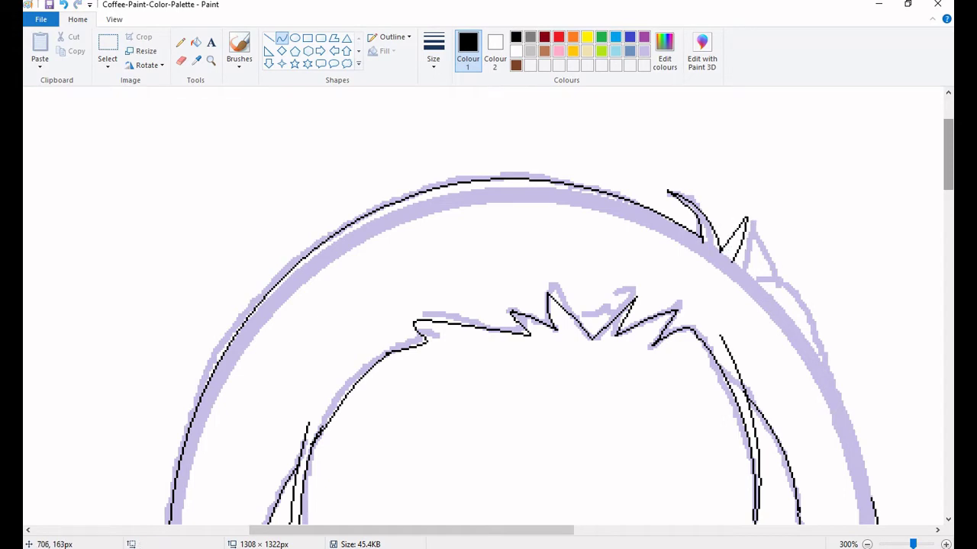
{"action": "scroll", "coordinate": [763, 267], "scroll_direction": "down", "scroll_amount": 3}
{"action": "left_click_drag", "start_coordinate": [735, 155], "coordinate": [844, 376]}
{"action": "left_click_drag", "start_coordinate": [809, 268], "coordinate": [870, 320]}
Draw the two slanting neck muscle lines in black below the chin, converging toward the collarbones
{"action": "left_click_drag", "start_coordinate": [949, 169], "coordinate": [949, 259]}
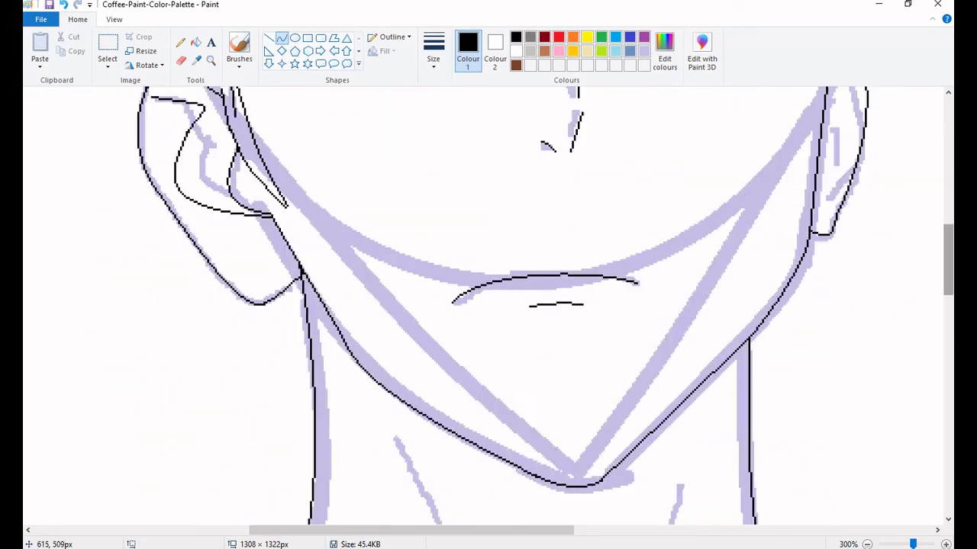
{"action": "scroll", "coordinate": [488, 305], "scroll_direction": "down", "scroll_amount": 5}
{"action": "left_click_drag", "start_coordinate": [397, 109], "coordinate": [550, 420]}
{"action": "left_click", "coordinate": [458, 264]}
{"action": "left_click_drag", "start_coordinate": [669, 177], "coordinate": [619, 391]}
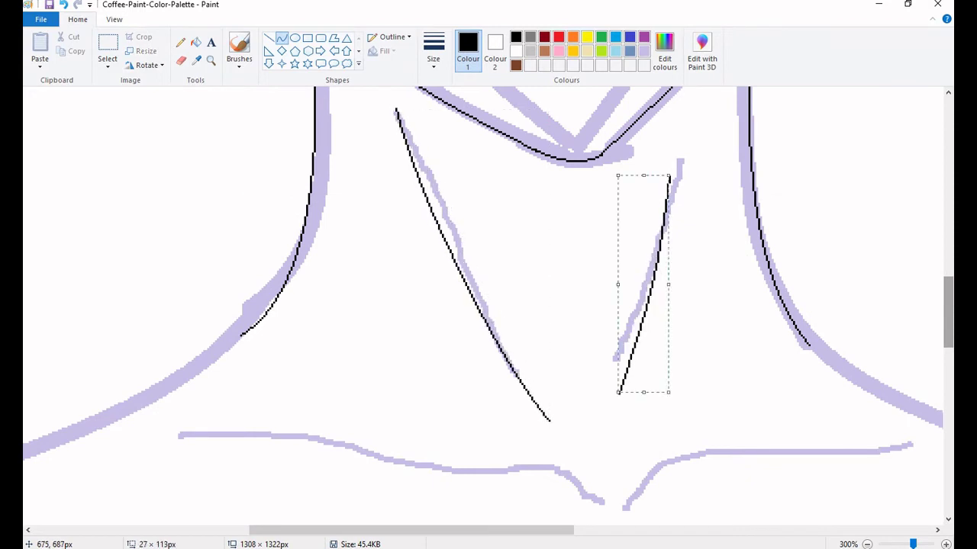
Trace both collarbones in black, from the dip at the throat outward to each side
{"action": "left_click_drag", "start_coordinate": [502, 470], "coordinate": [604, 506]}
{"action": "left_click_drag", "start_coordinate": [553, 489], "coordinate": [538, 466]}
{"action": "mouse_move", "coordinate": [624, 508]}
{"action": "left_mouse_down"}
{"action": "mouse_move", "coordinate": [688, 456]}
{"action": "mouse_move", "coordinate": [649, 462]}
{"action": "left_mouse_up"}
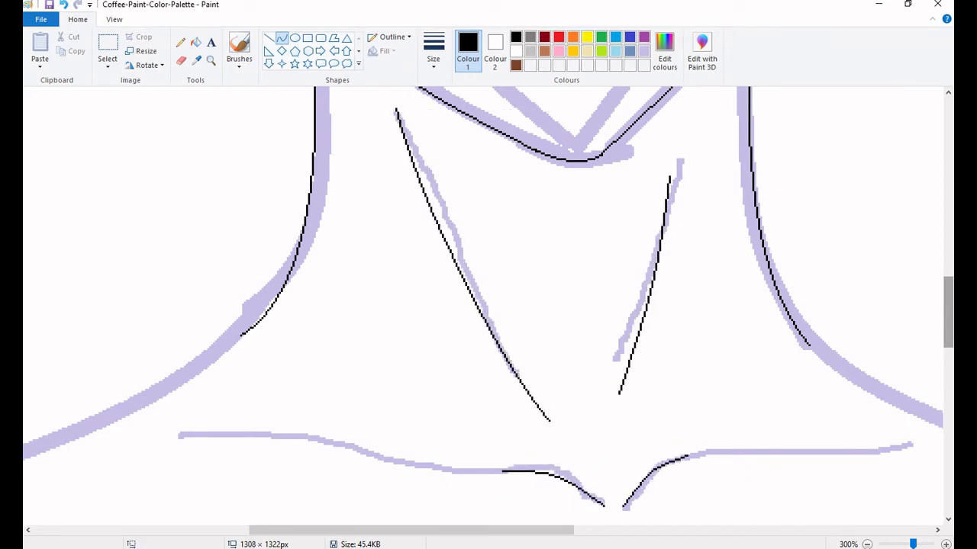
{"action": "left_click_drag", "start_coordinate": [502, 471], "coordinate": [200, 432]}
{"action": "mouse_move", "coordinate": [366, 450]}
{"action": "left_mouse_down"}
{"action": "mouse_move", "coordinate": [408, 448]}
{"action": "mouse_move", "coordinate": [411, 464]}
{"action": "left_mouse_up"}
{"action": "left_click_drag", "start_coordinate": [688, 456], "coordinate": [912, 444]}
{"action": "left_click_drag", "start_coordinate": [801, 451], "coordinate": [801, 455]}
Trace the left and right shoulder lines in black, sloping outward from the base of the neck
{"action": "scroll", "coordinate": [488, 305], "scroll_direction": "left", "scroll_amount": 5}
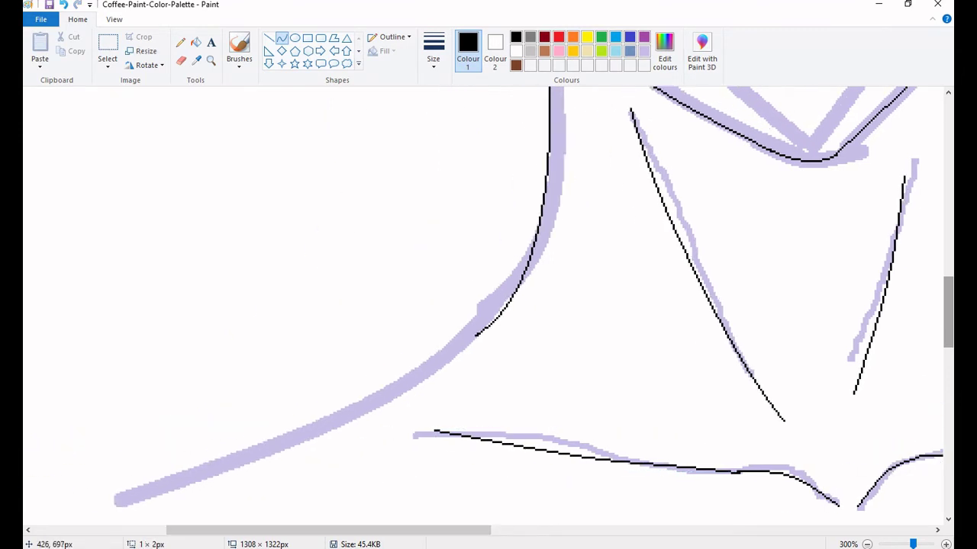
{"action": "left_click_drag", "start_coordinate": [474, 334], "coordinate": [85, 513]}
{"action": "left_click_drag", "start_coordinate": [281, 424], "coordinate": [305, 439]}
{"action": "scroll", "coordinate": [488, 305], "scroll_direction": "right", "scroll_amount": 10}
{"action": "left_click_drag", "start_coordinate": [412, 345], "coordinate": [858, 548]}
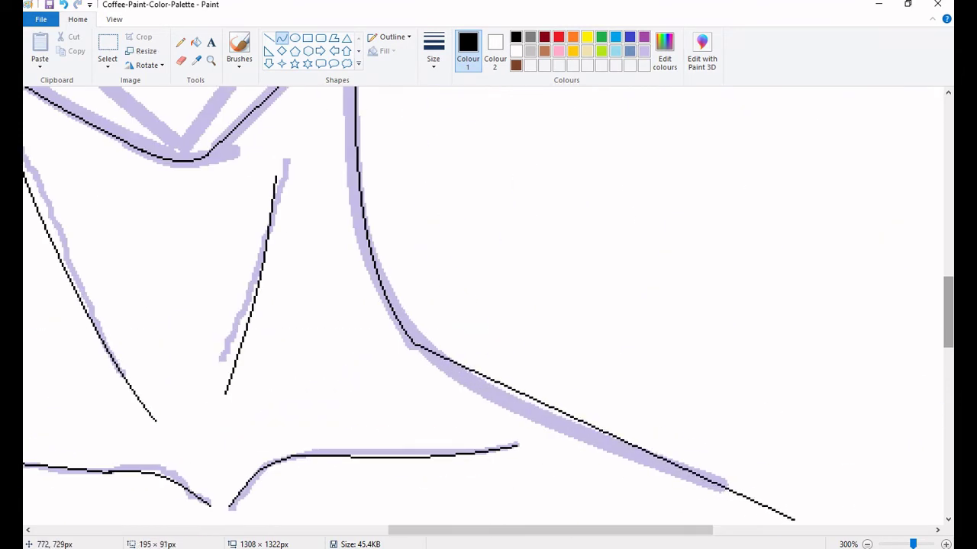
{"action": "mouse_move", "coordinate": [793, 520]}
{"action": "left_mouse_down"}
{"action": "mouse_move", "coordinate": [698, 493]}
{"action": "mouse_move", "coordinate": [745, 513]}
{"action": "left_mouse_up"}
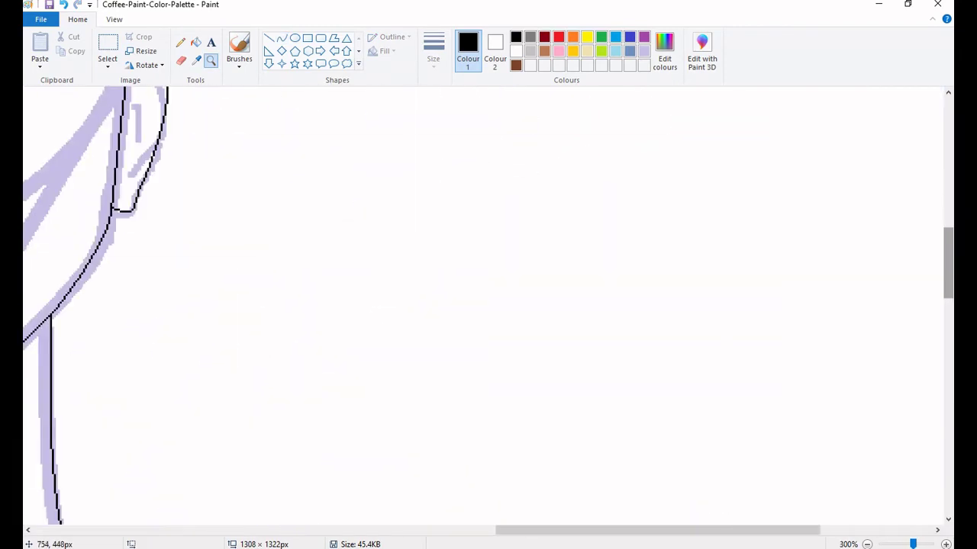
Draw the inner fold lines of the right ear with short black curves
{"action": "left_click", "coordinate": [241, 172]}
{"action": "left_click", "coordinate": [281, 38]}
{"action": "left_click_drag", "start_coordinate": [343, 229], "coordinate": [355, 223]}
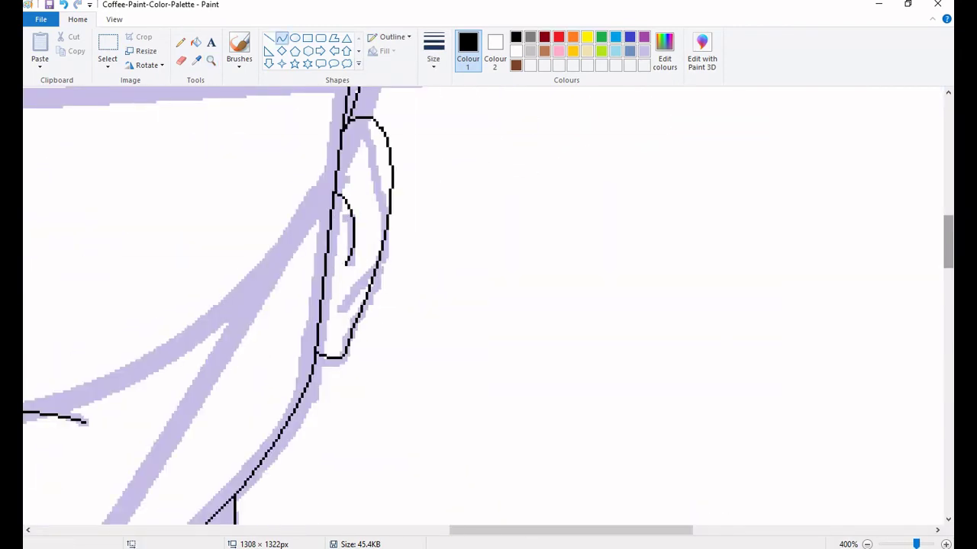
{"action": "left_click_drag", "start_coordinate": [360, 167], "coordinate": [356, 140]}
Clear the lavender construction lines by flood-filling the enclosed areas with lavender and then white, leaving only the black line art
{"action": "left_click", "coordinate": [210, 60]}
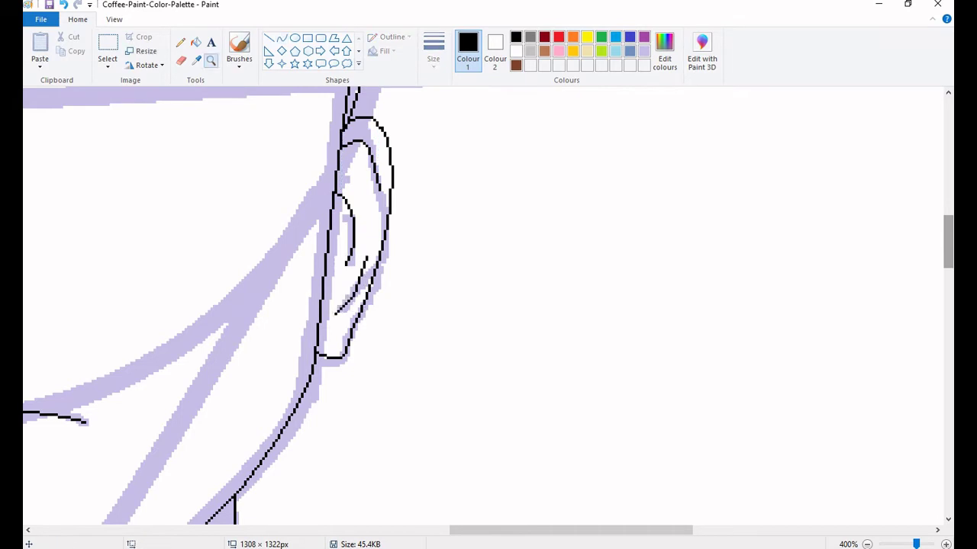
{"action": "right_click", "coordinate": [335, 305]}
{"action": "left_click", "coordinate": [196, 42]}
{"action": "left_click", "coordinate": [403, 307]}
{"action": "key", "text": "ctrl+z"}
{"action": "left_click", "coordinate": [240, 191]}
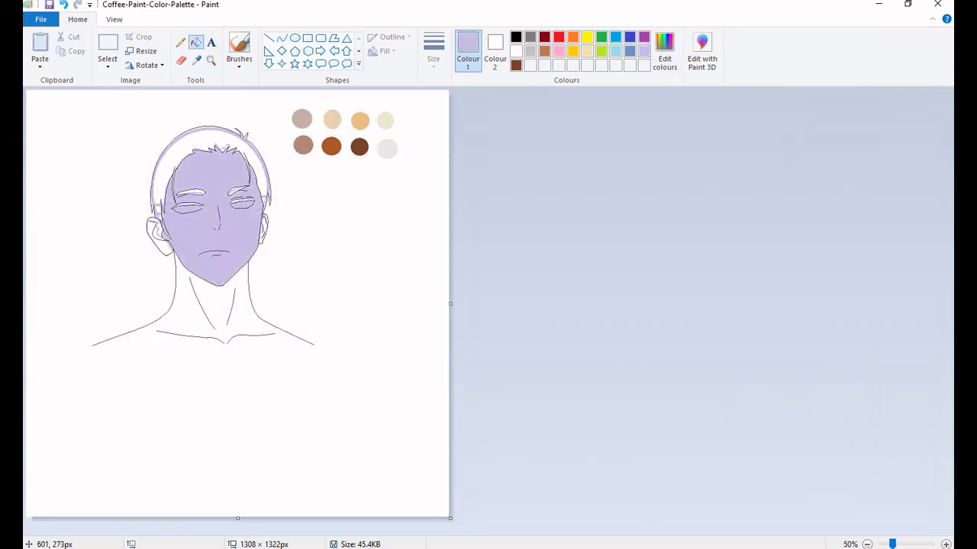
{"action": "right_click", "coordinate": [196, 176]}
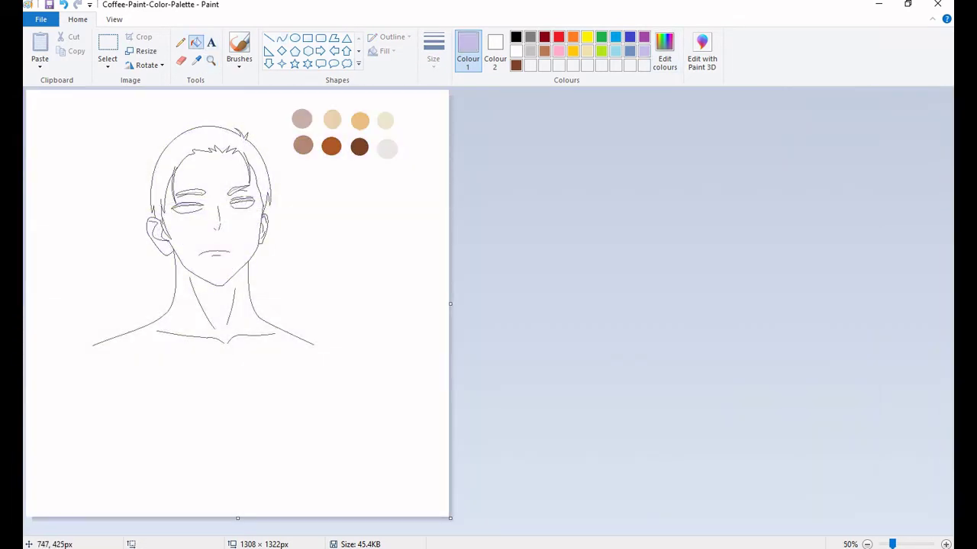
{"action": "left_click", "coordinate": [235, 187]}
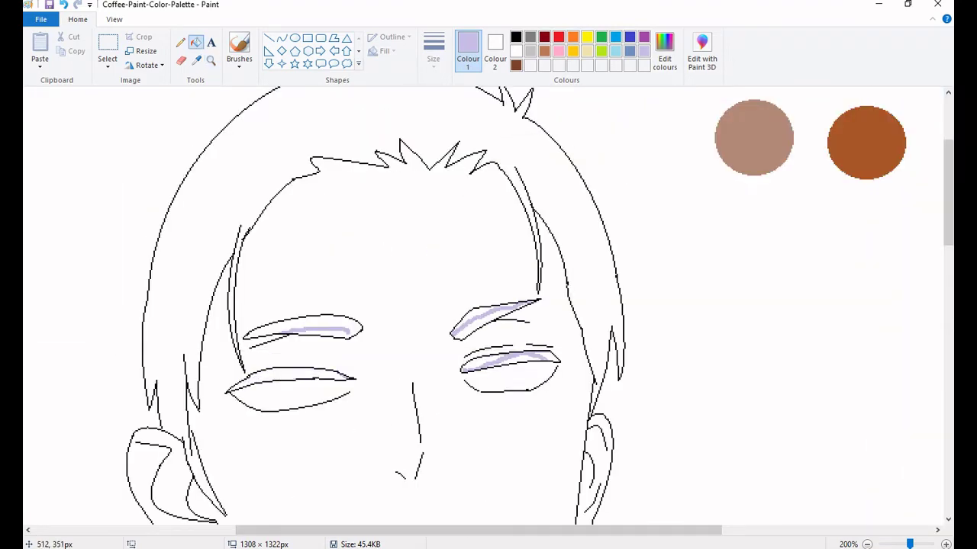
{"action": "key", "text": "ctrl+Page_Down"}
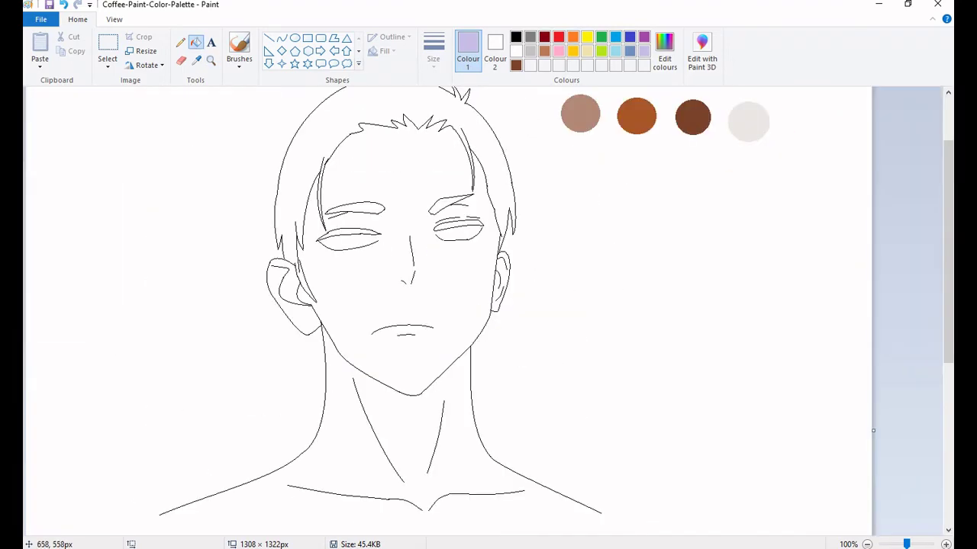
Draw the irises, pupils and highlight shapes in both eyes with the black Pencil
{"action": "left_click", "coordinate": [211, 60]}
{"action": "left_click", "coordinate": [404, 229]}
{"action": "left_click", "coordinate": [523, 250]}
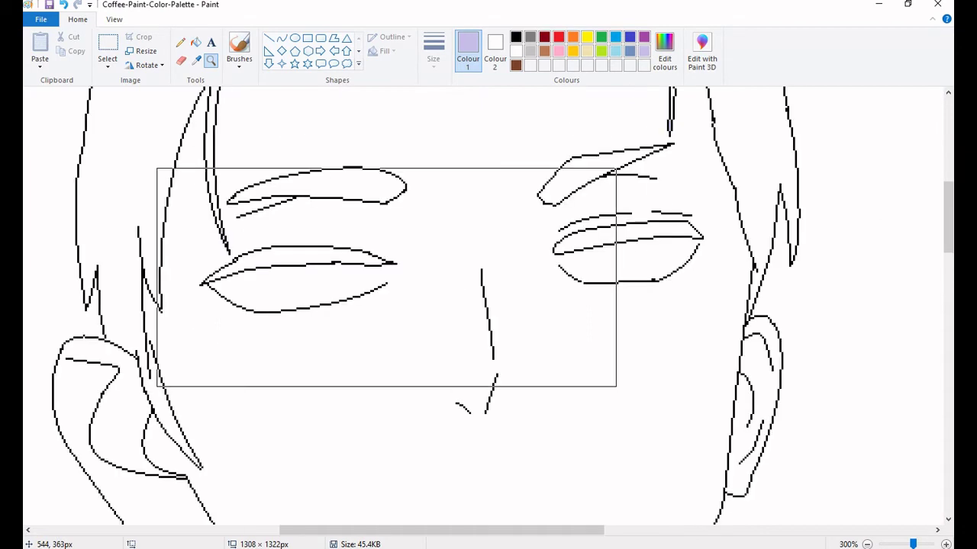
{"action": "left_click", "coordinate": [317, 271]}
{"action": "left_click", "coordinate": [180, 42]}
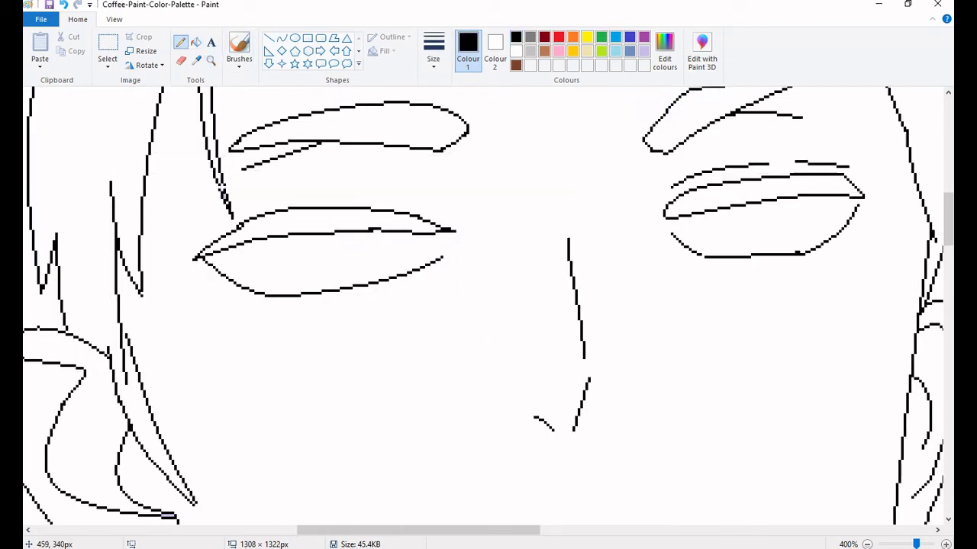
{"action": "left_click", "coordinate": [433, 54]}
{"action": "left_click", "coordinate": [463, 135]}
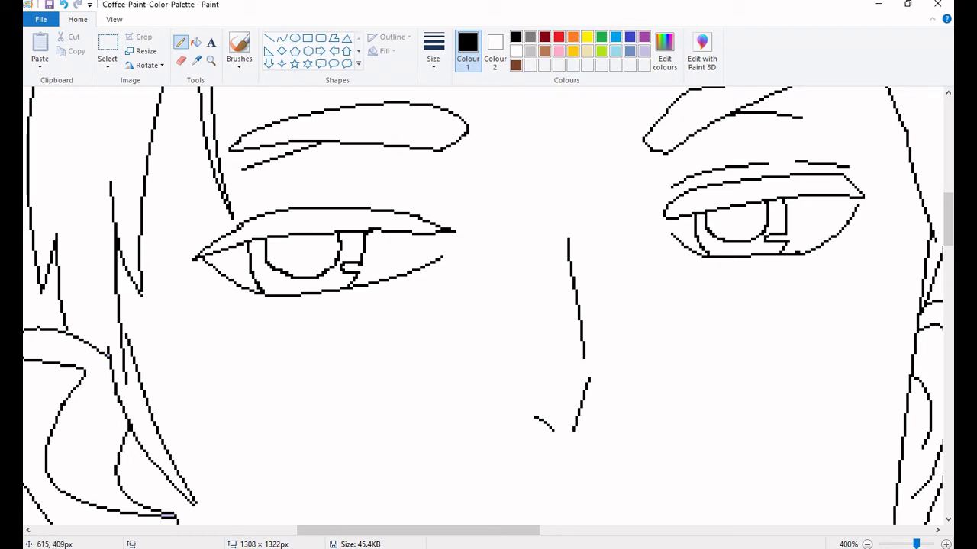
Draw thin black crease curves above the left eye and add a short straight crease line above the right eye
{"action": "left_click", "coordinate": [281, 37]}
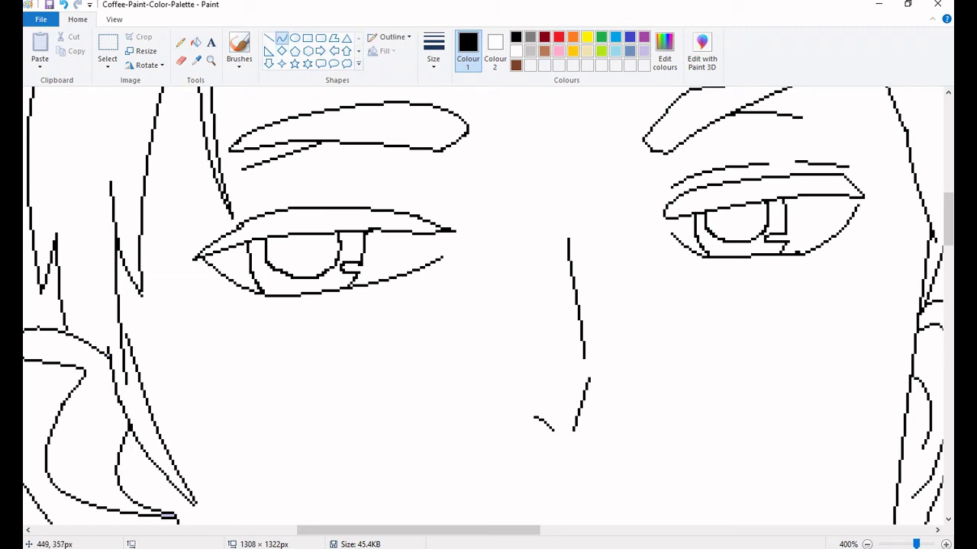
{"action": "left_click_drag", "start_coordinate": [200, 239], "coordinate": [403, 175]}
{"action": "left_click_drag", "start_coordinate": [336, 192], "coordinate": [409, 178]}
{"action": "left_click", "coordinate": [403, 215]}
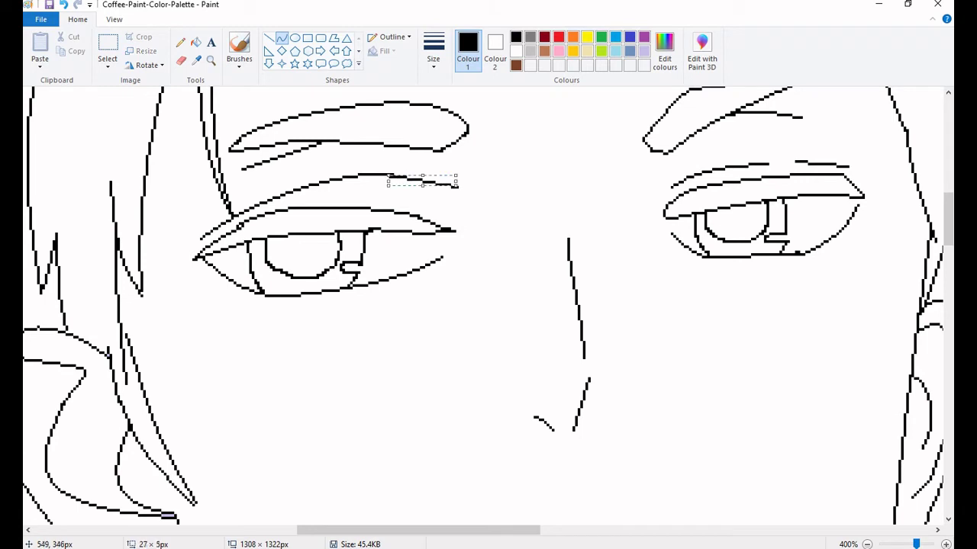
{"action": "mouse_move", "coordinate": [456, 186]}
{"action": "left_mouse_down"}
{"action": "mouse_move", "coordinate": [450, 196]}
{"action": "mouse_move", "coordinate": [483, 221]}
{"action": "left_mouse_up"}
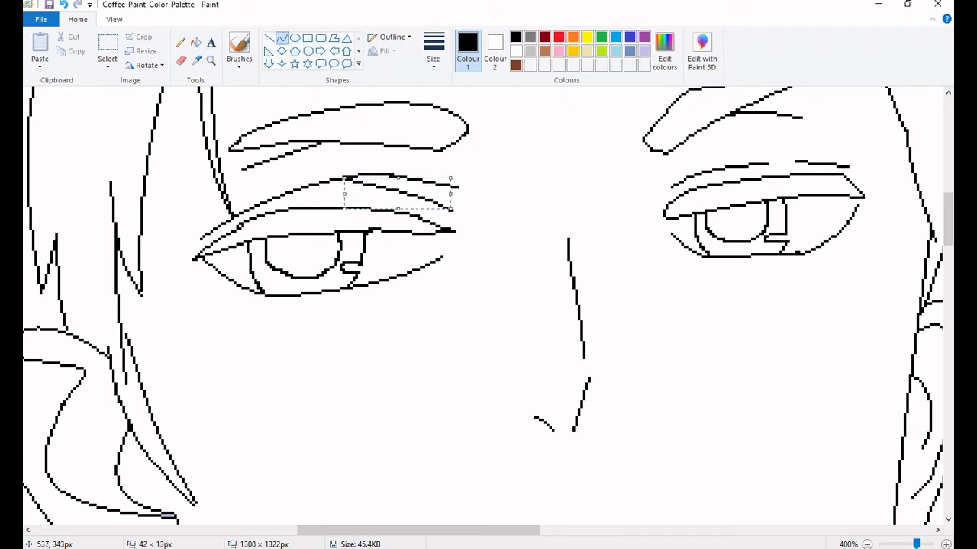
{"action": "left_click", "coordinate": [812, 200]}
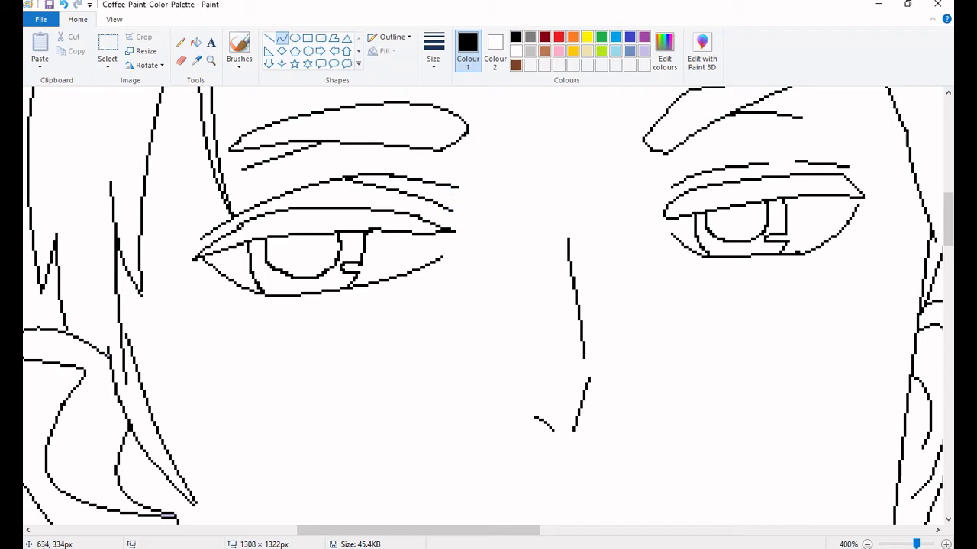
{"action": "left_click", "coordinate": [269, 37]}
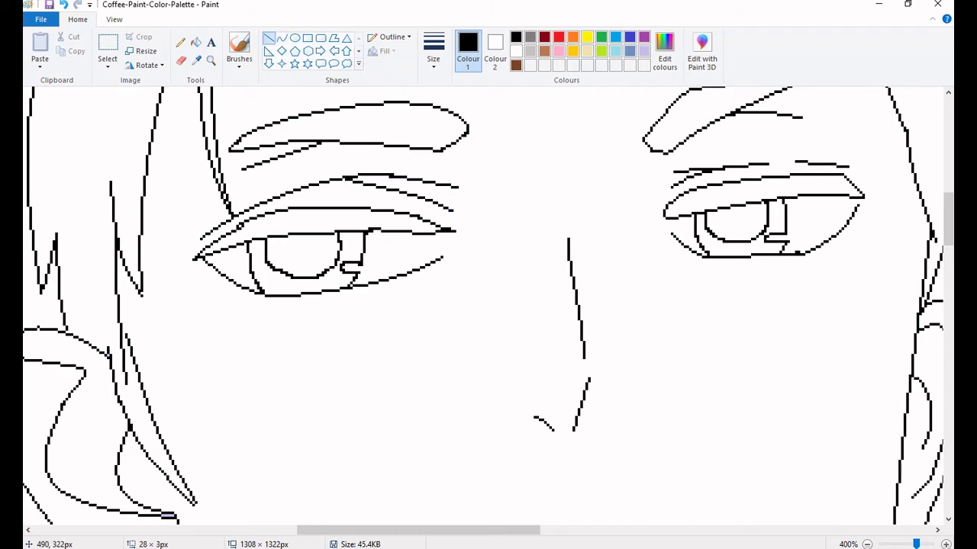
Redraw the mouth as two separate black curves that slope down from a small gap in the middle
{"action": "scroll", "coordinate": [377, 221], "scroll_direction": "down", "scroll_amount": 2}
{"action": "scroll", "coordinate": [337, 298], "scroll_direction": "down", "scroll_amount": 1}
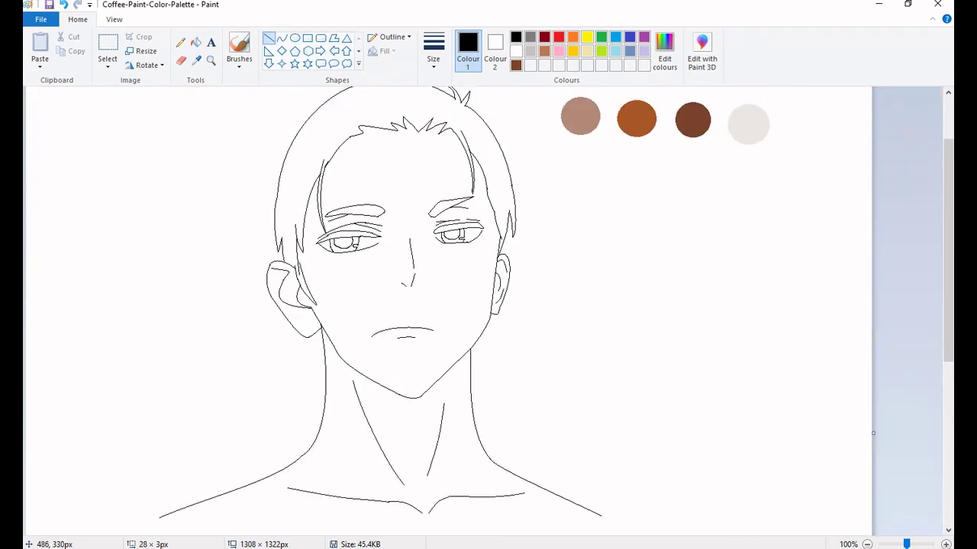
{"action": "scroll", "coordinate": [458, 229], "scroll_direction": "up", "scroll_amount": 2}
{"action": "scroll", "coordinate": [497, 178], "scroll_direction": "up", "scroll_amount": 1}
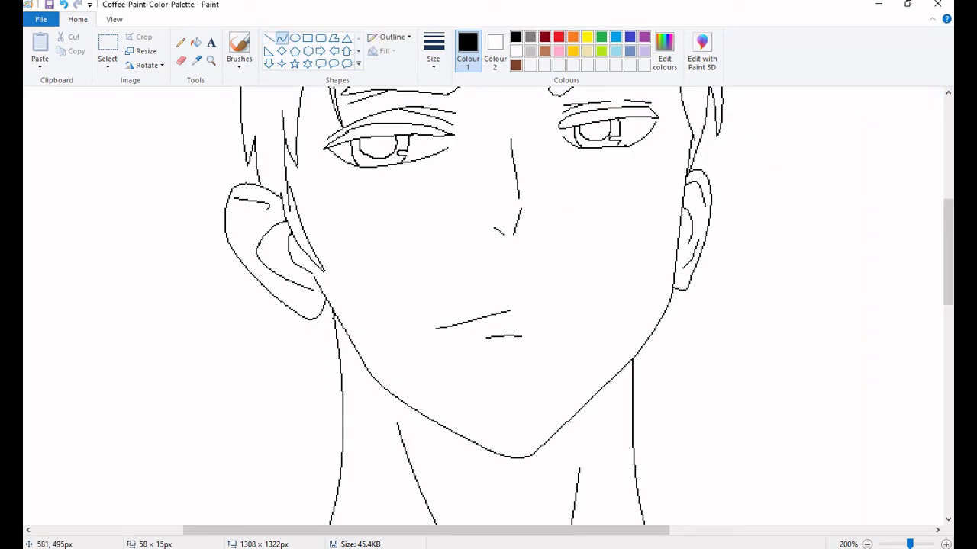
{"action": "key", "text": "ctrl+z"}
{"action": "left_click", "coordinate": [563, 359]}
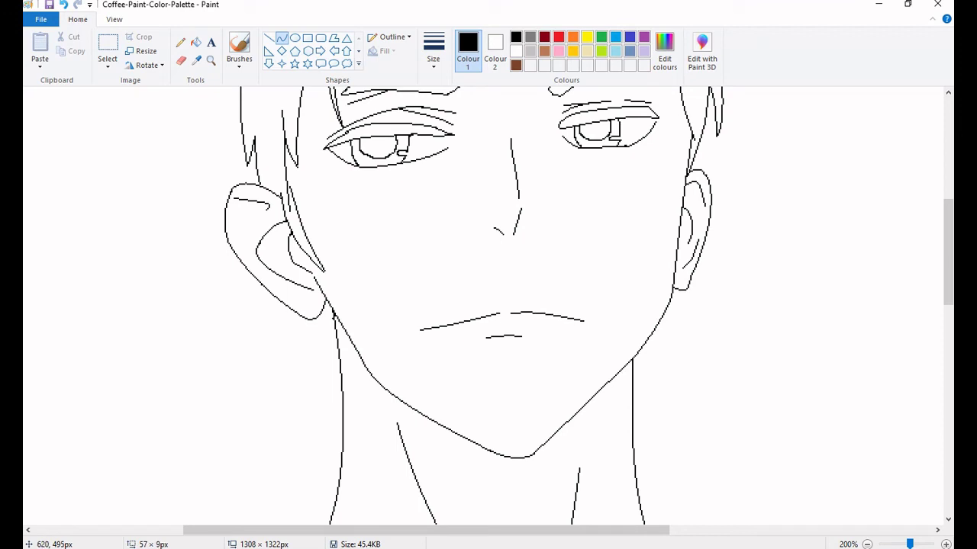
Thicken both outer corners of the mouth with short black curves that form narrow tapered ends
{"action": "left_click", "coordinate": [211, 59]}
{"action": "left_click", "coordinate": [457, 305]}
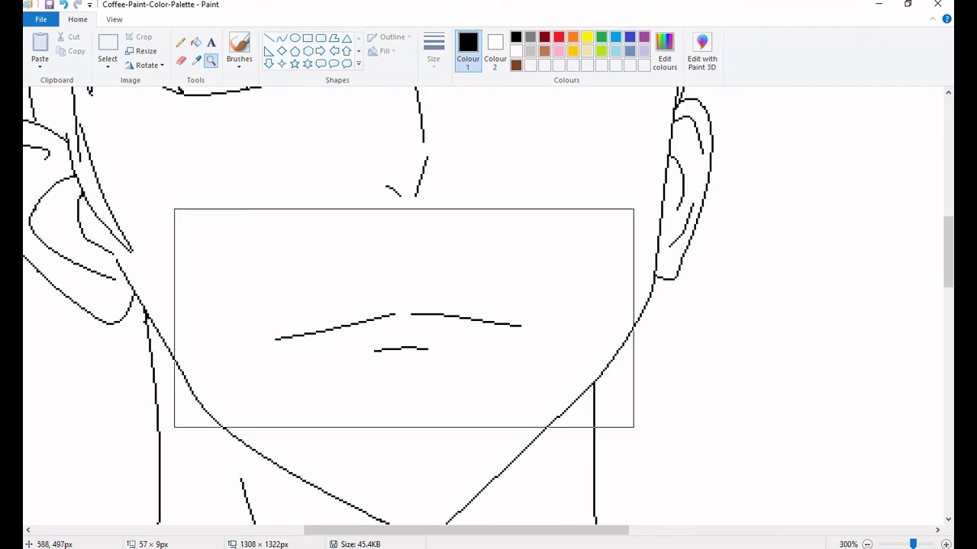
{"action": "left_click", "coordinate": [507, 315]}
{"action": "left_click_drag", "start_coordinate": [242, 245], "coordinate": [167, 262]}
{"action": "left_click_drag", "start_coordinate": [376, 223], "coordinate": [498, 249]}
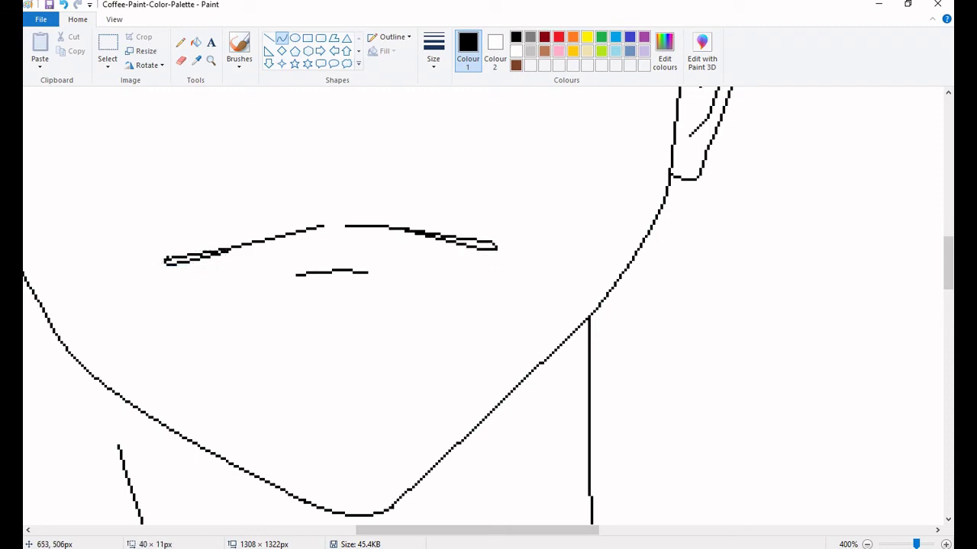
Sample the dark brown palette swatch and paint the crown and left side of the hair with a wide brush
{"action": "left_click", "coordinate": [210, 59]}
{"action": "right_click", "coordinate": [488, 305]}
{"action": "right_click", "coordinate": [488, 305]}
{"action": "right_click", "coordinate": [330, 261]}
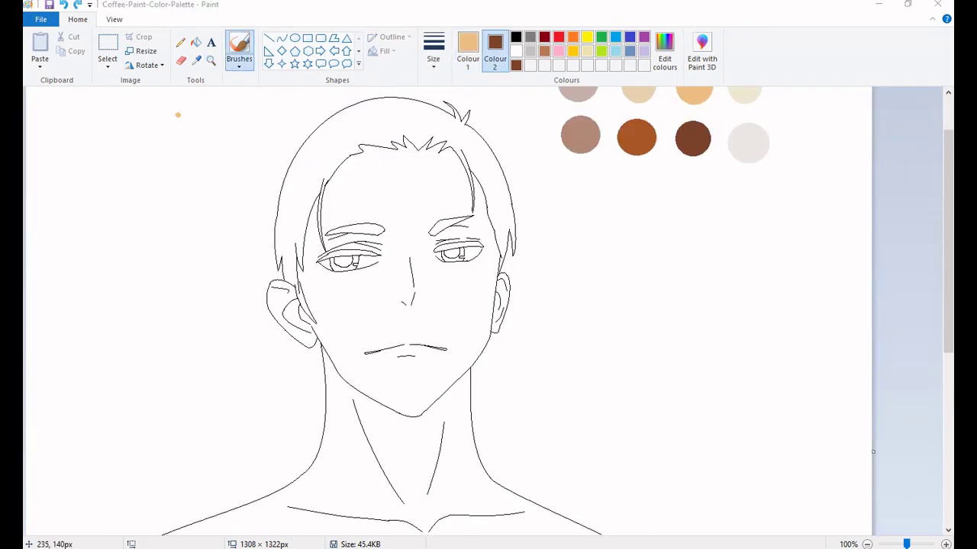
{"action": "scroll", "coordinate": [412, 200], "scroll_direction": "up", "scroll_amount": 3}
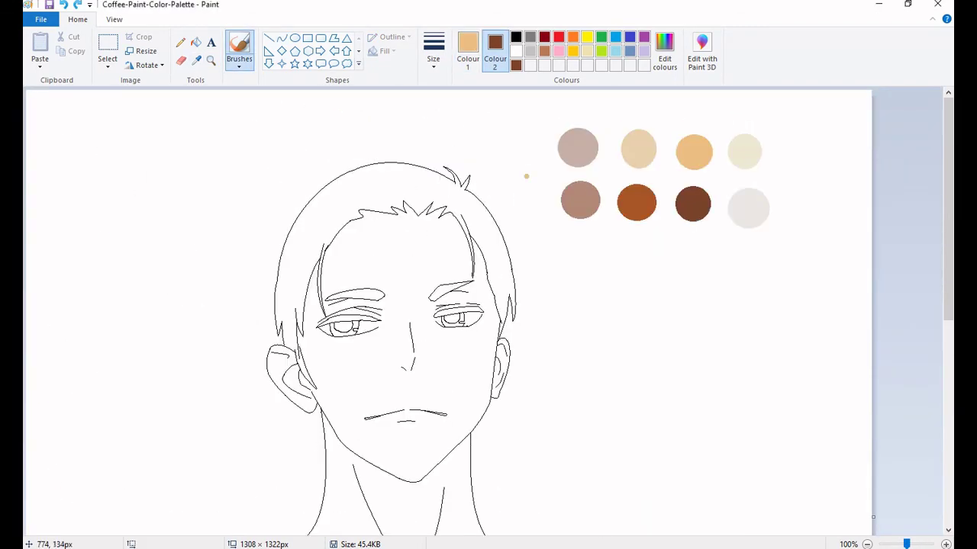
{"action": "left_click", "coordinate": [196, 59]}
{"action": "left_click", "coordinate": [687, 210]}
{"action": "mouse_move", "coordinate": [386, 190]}
{"action": "left_mouse_down"}
{"action": "mouse_move", "coordinate": [421, 214]}
{"action": "mouse_move", "coordinate": [392, 195]}
{"action": "mouse_move", "coordinate": [300, 234]}
{"action": "mouse_move", "coordinate": [335, 220]}
{"action": "mouse_move", "coordinate": [414, 213]}
{"action": "mouse_move", "coordinate": [439, 199]}
{"action": "mouse_move", "coordinate": [503, 263]}
{"action": "mouse_move", "coordinate": [437, 178]}
{"action": "mouse_move", "coordinate": [317, 214]}
{"action": "mouse_move", "coordinate": [306, 258]}
{"action": "mouse_move", "coordinate": [281, 285]}
{"action": "mouse_move", "coordinate": [292, 335]}
{"action": "left_mouse_up"}
{"action": "left_click", "coordinate": [211, 61]}
{"action": "left_click", "coordinate": [328, 226]}
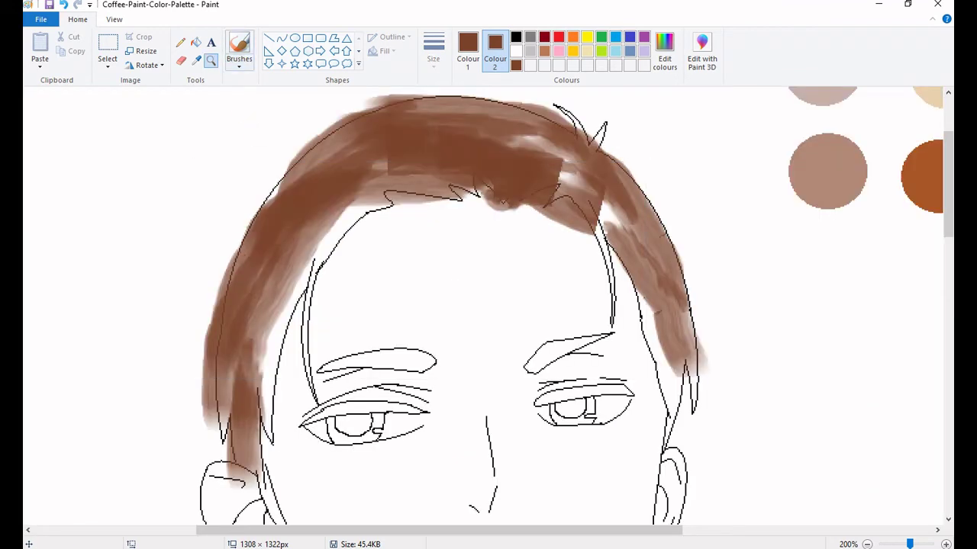
{"action": "left_click_drag", "start_coordinate": [378, 204], "coordinate": [264, 429]}
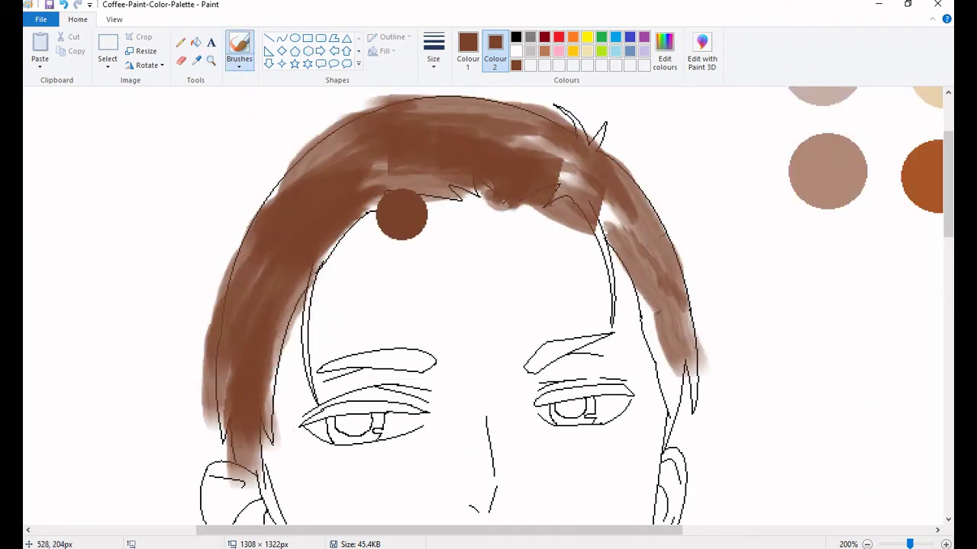
Paint the right side of the hair, its strands and the upper tuft dark brown with a smaller brush
{"action": "left_click", "coordinate": [433, 47]}
{"action": "left_click", "coordinate": [463, 164]}
{"action": "mouse_move", "coordinate": [598, 232]}
{"action": "left_mouse_down"}
{"action": "mouse_move", "coordinate": [607, 275]}
{"action": "mouse_move", "coordinate": [611, 199]}
{"action": "mouse_move", "coordinate": [564, 175]}
{"action": "left_mouse_up"}
{"action": "mouse_move", "coordinate": [649, 271]}
{"action": "left_mouse_down"}
{"action": "mouse_move", "coordinate": [629, 328]}
{"action": "mouse_move", "coordinate": [689, 409]}
{"action": "mouse_move", "coordinate": [691, 328]}
{"action": "left_mouse_up"}
{"action": "mouse_move", "coordinate": [592, 118]}
{"action": "left_mouse_down"}
{"action": "mouse_move", "coordinate": [593, 153]}
{"action": "mouse_move", "coordinate": [610, 122]}
{"action": "left_mouse_up"}
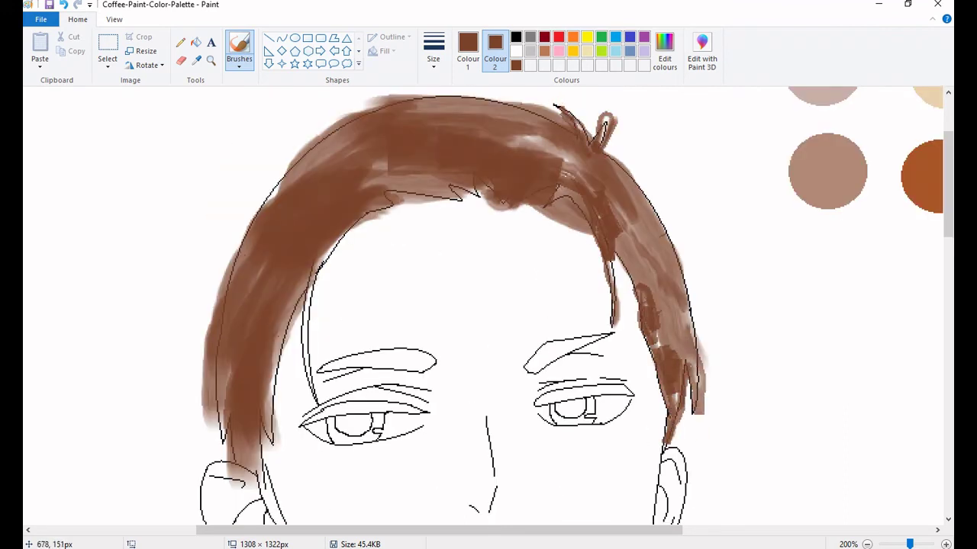
{"action": "key", "text": "ctrl+z"}
Erase the stray brown paint around the small tuft on top of the hair
{"action": "left_click", "coordinate": [180, 60]}
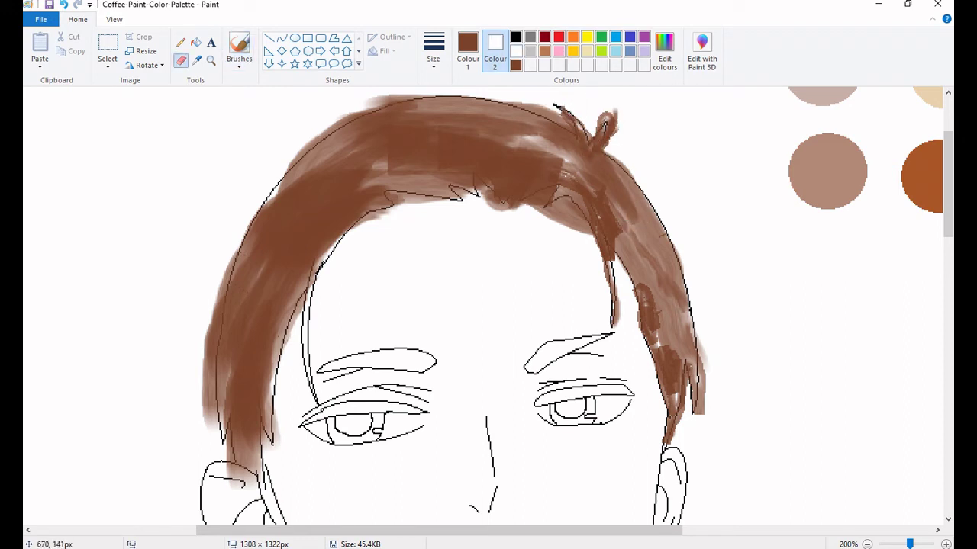
{"action": "left_click", "coordinate": [211, 60]}
{"action": "left_click", "coordinate": [558, 115]}
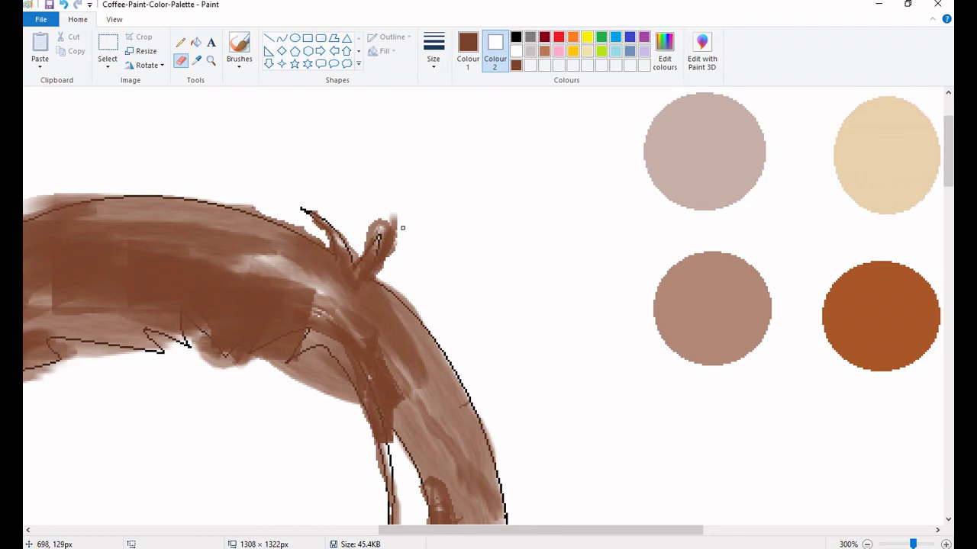
{"action": "scroll", "coordinate": [377, 220], "scroll_direction": "down", "scroll_amount": 2}
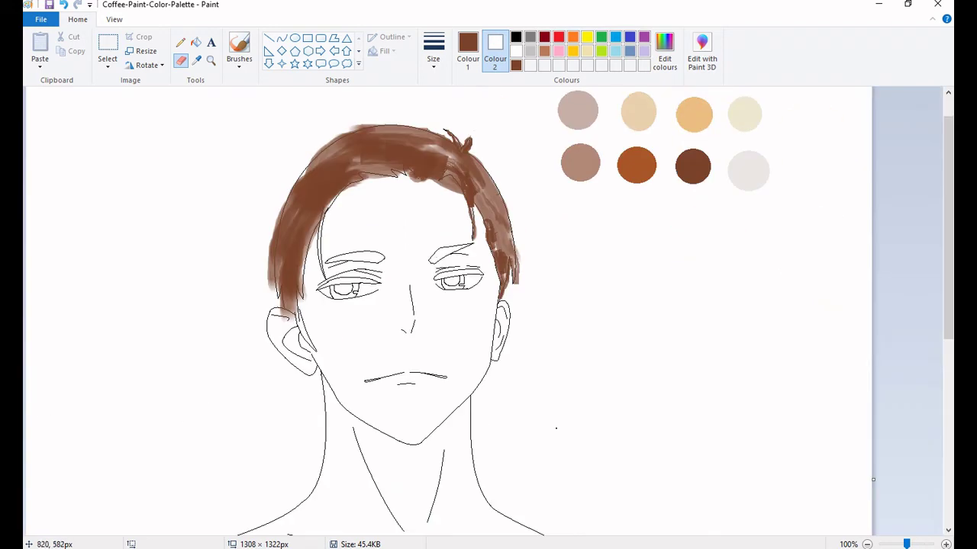
Set the primary colour to the palette's dark brown and paint the thin strand beside the left forehead and both eyebrows
{"action": "left_click", "coordinate": [196, 61]}
{"action": "left_click", "coordinate": [461, 173]}
{"action": "left_click", "coordinate": [468, 54]}
{"action": "left_click", "coordinate": [197, 61]}
{"action": "left_click", "coordinate": [690, 165]}
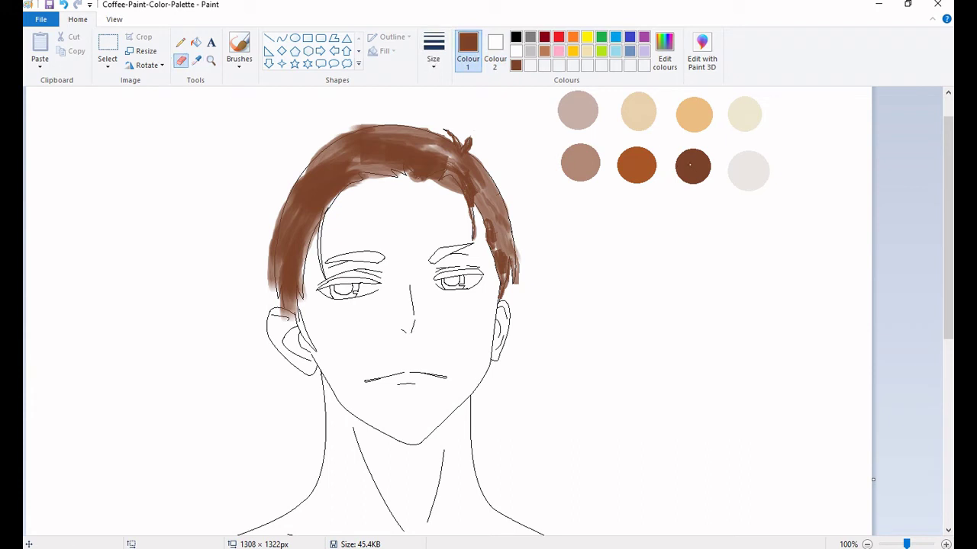
{"action": "left_click", "coordinate": [211, 60]}
{"action": "left_click", "coordinate": [418, 262]}
{"action": "left_click", "coordinate": [239, 50]}
{"action": "left_click_drag", "start_coordinate": [177, 241], "coordinate": [198, 354]}
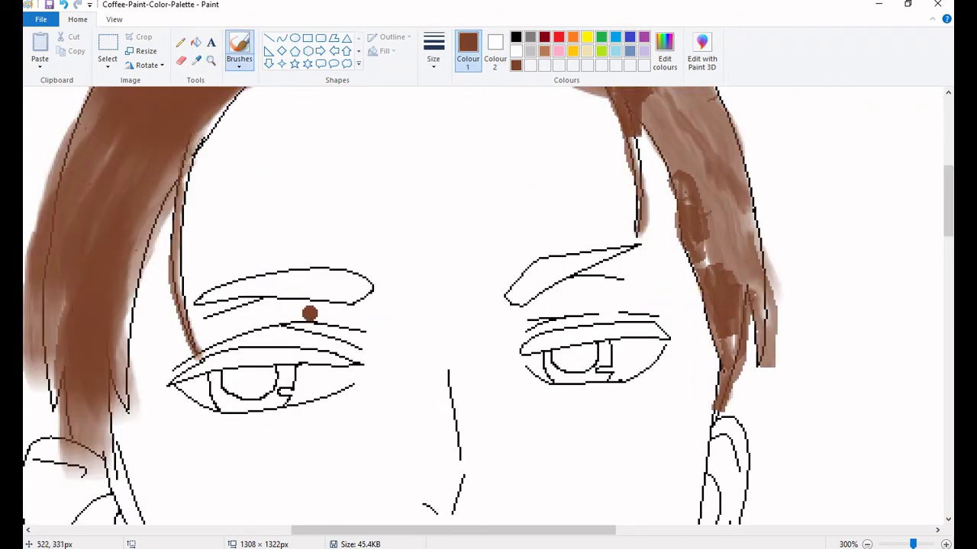
{"action": "mouse_move", "coordinate": [305, 294]}
{"action": "left_mouse_down"}
{"action": "mouse_move", "coordinate": [347, 284]}
{"action": "mouse_move", "coordinate": [298, 294]}
{"action": "mouse_move", "coordinate": [310, 280]}
{"action": "mouse_move", "coordinate": [366, 286]}
{"action": "left_mouse_up"}
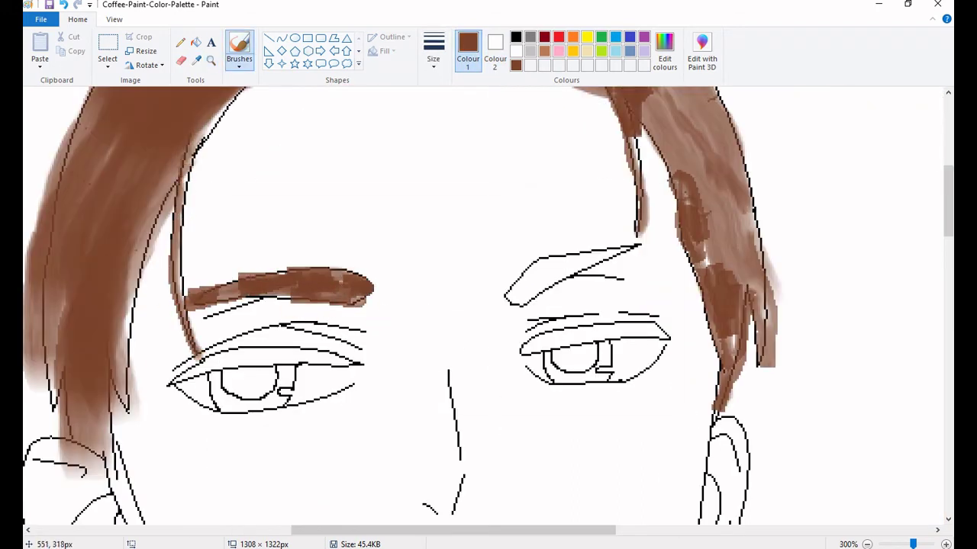
{"action": "mouse_move", "coordinate": [550, 275]}
{"action": "left_mouse_down"}
{"action": "mouse_move", "coordinate": [493, 301]}
{"action": "mouse_move", "coordinate": [555, 259]}
{"action": "mouse_move", "coordinate": [626, 256]}
{"action": "left_mouse_up"}
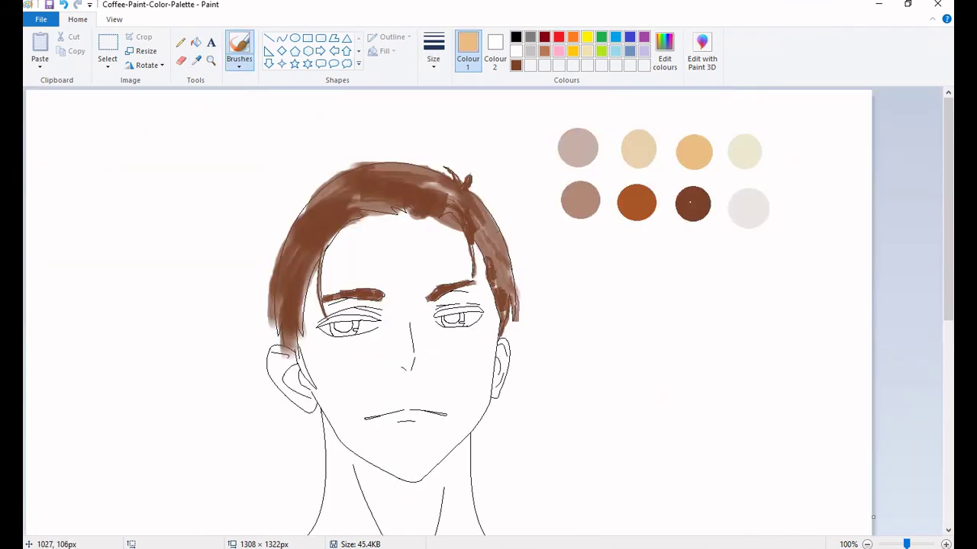
Brush light orange shading along the crease lines above both eyes and beneath the eyebrows
{"action": "left_click", "coordinate": [210, 59]}
{"action": "left_click", "coordinate": [441, 290]}
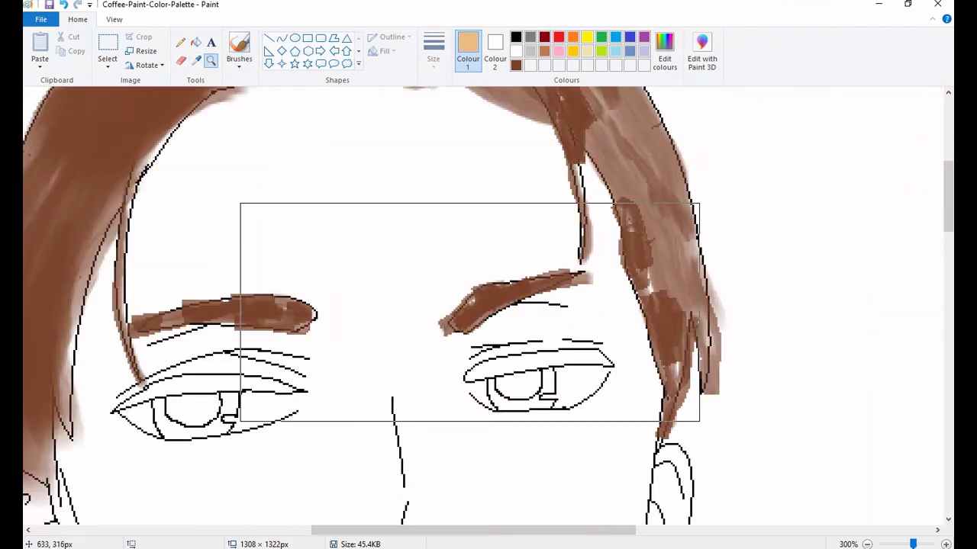
{"action": "left_click", "coordinate": [239, 50]}
{"action": "mouse_move", "coordinate": [300, 356]}
{"action": "left_mouse_down"}
{"action": "mouse_move", "coordinate": [226, 347]}
{"action": "mouse_move", "coordinate": [267, 364]}
{"action": "mouse_move", "coordinate": [115, 395]}
{"action": "left_mouse_up"}
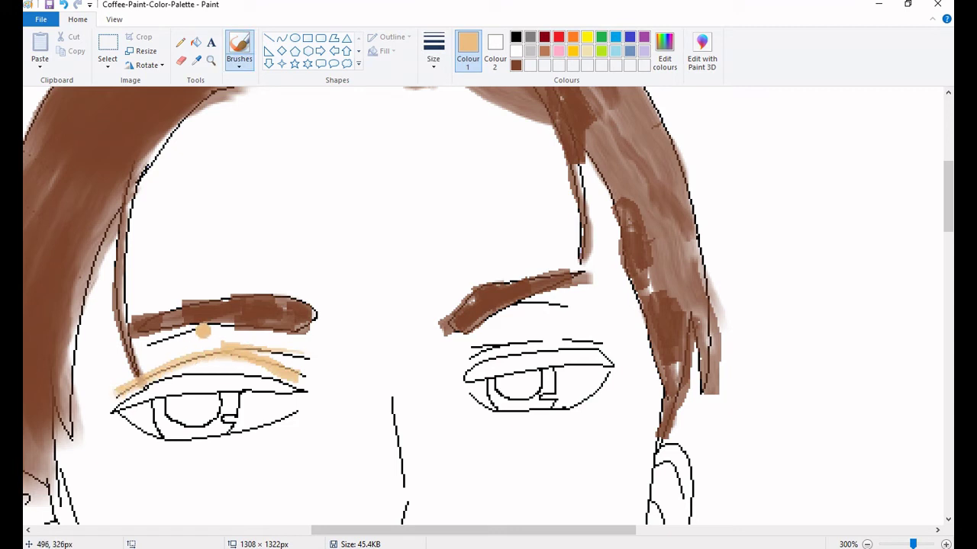
{"action": "left_click_drag", "start_coordinate": [206, 329], "coordinate": [147, 351]}
{"action": "left_click_drag", "start_coordinate": [515, 306], "coordinate": [568, 307]}
{"action": "mouse_move", "coordinate": [519, 328]}
{"action": "left_mouse_down"}
{"action": "mouse_move", "coordinate": [580, 338]}
{"action": "mouse_move", "coordinate": [447, 338]}
{"action": "left_mouse_up"}
{"action": "key", "text": "ctrl+z"}
{"action": "left_click_drag", "start_coordinate": [564, 339], "coordinate": [608, 340]}
Shade the nose bridge, tip and nostril line with light orange brush strokes
{"action": "scroll", "coordinate": [408, 399], "scroll_direction": "down", "scroll_amount": 3}
{"action": "mouse_move", "coordinate": [390, 291]}
{"action": "left_mouse_down"}
{"action": "mouse_move", "coordinate": [408, 397]}
{"action": "mouse_move", "coordinate": [357, 429]}
{"action": "left_mouse_up"}
{"action": "scroll", "coordinate": [347, 427], "scroll_direction": "down", "scroll_amount": 3}
{"action": "key", "text": "ctrl+z"}
Sample the eyebrow's dark brown and paint the upper eyelids of both eyes
{"action": "left_click", "coordinate": [197, 59]}
{"action": "left_click", "coordinate": [229, 103]}
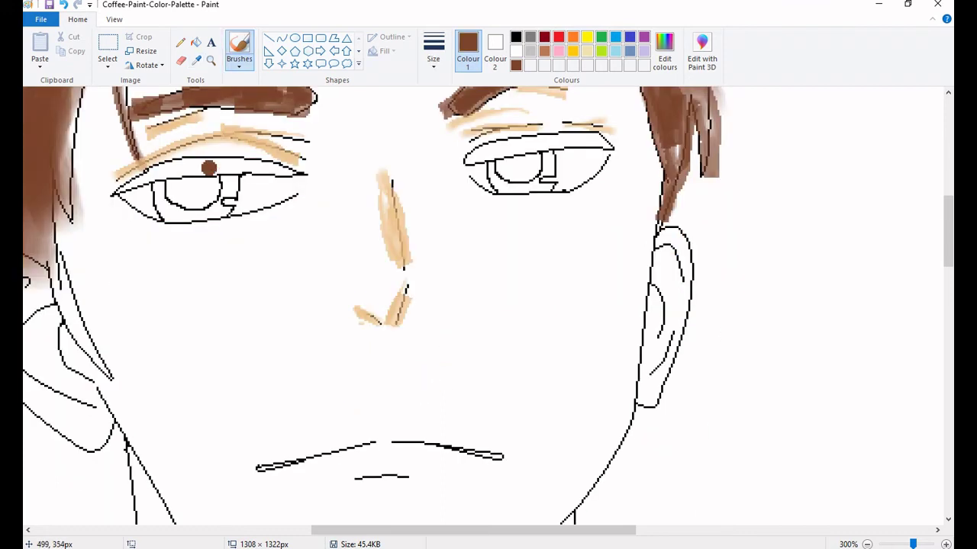
{"action": "mouse_move", "coordinate": [116, 194]}
{"action": "left_mouse_down"}
{"action": "mouse_move", "coordinate": [115, 174]}
{"action": "mouse_move", "coordinate": [163, 158]}
{"action": "mouse_move", "coordinate": [307, 174]}
{"action": "left_mouse_up"}
{"action": "mouse_move", "coordinate": [473, 157]}
{"action": "left_mouse_down"}
{"action": "mouse_move", "coordinate": [452, 162]}
{"action": "mouse_move", "coordinate": [569, 137]}
{"action": "mouse_move", "coordinate": [611, 141]}
{"action": "left_mouse_up"}
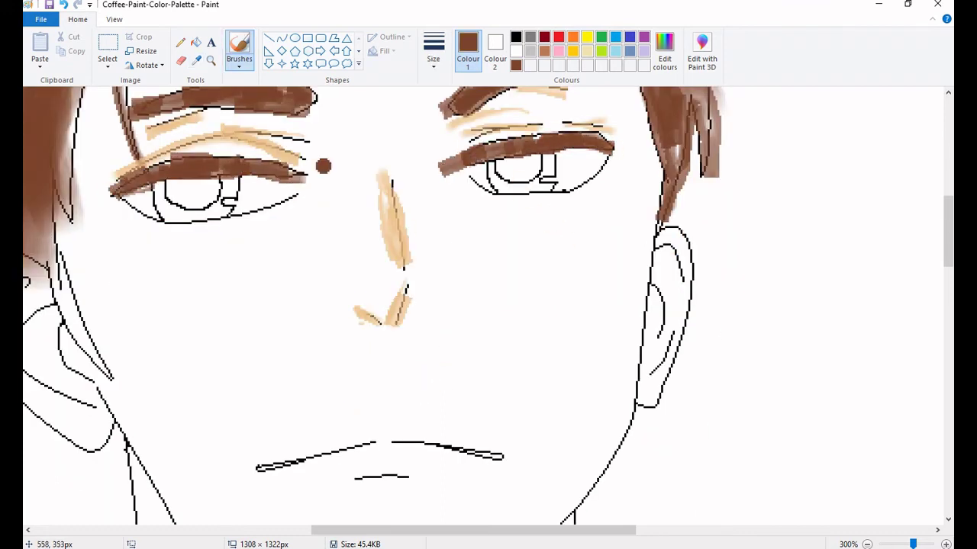
Mix a darker custom brown and paint the pupils of both eyes with it
{"action": "scroll", "coordinate": [323, 163], "scroll_direction": "down", "scroll_amount": 2}
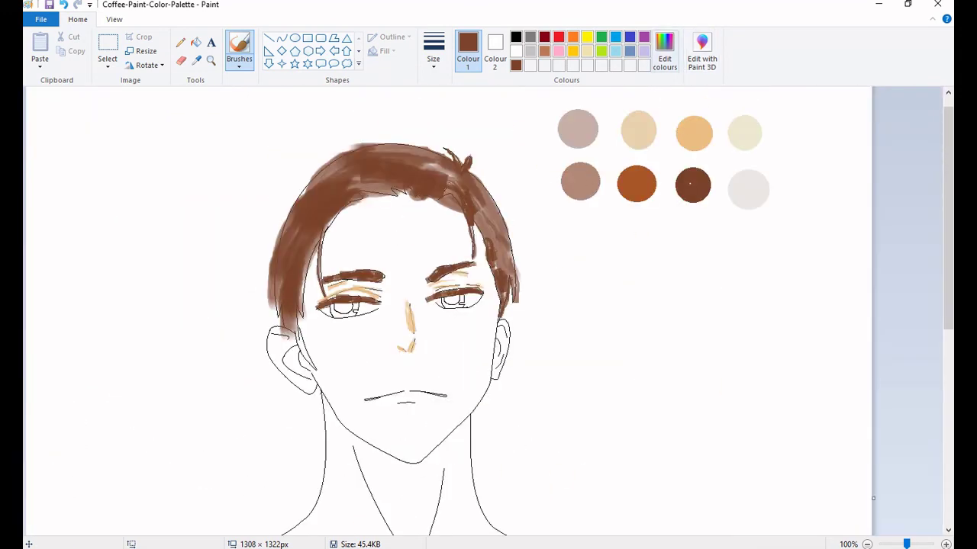
{"action": "left_click", "coordinate": [664, 53]}
{"action": "left_click", "coordinate": [370, 366]}
{"action": "left_click", "coordinate": [212, 59]}
{"action": "left_click", "coordinate": [403, 211]}
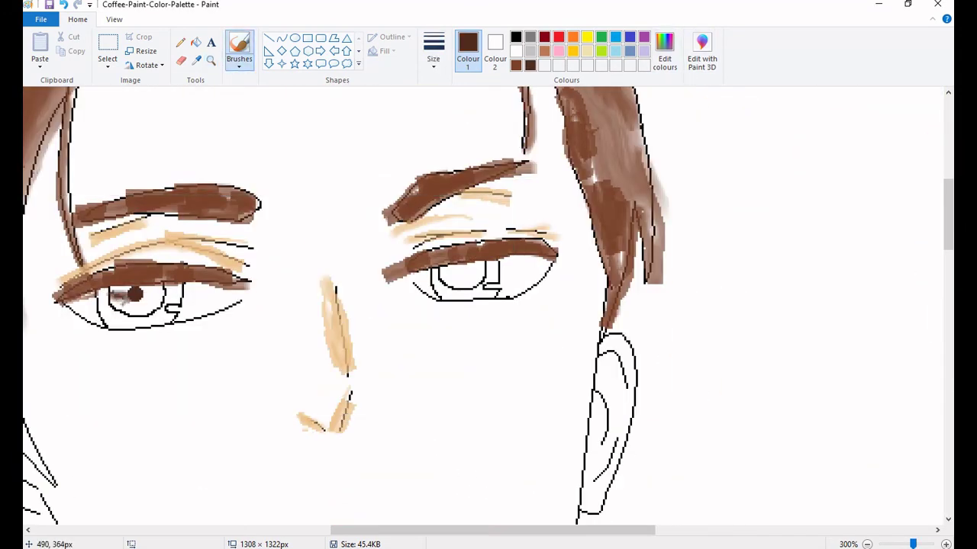
{"action": "left_click_drag", "start_coordinate": [135, 294], "coordinate": [162, 297]}
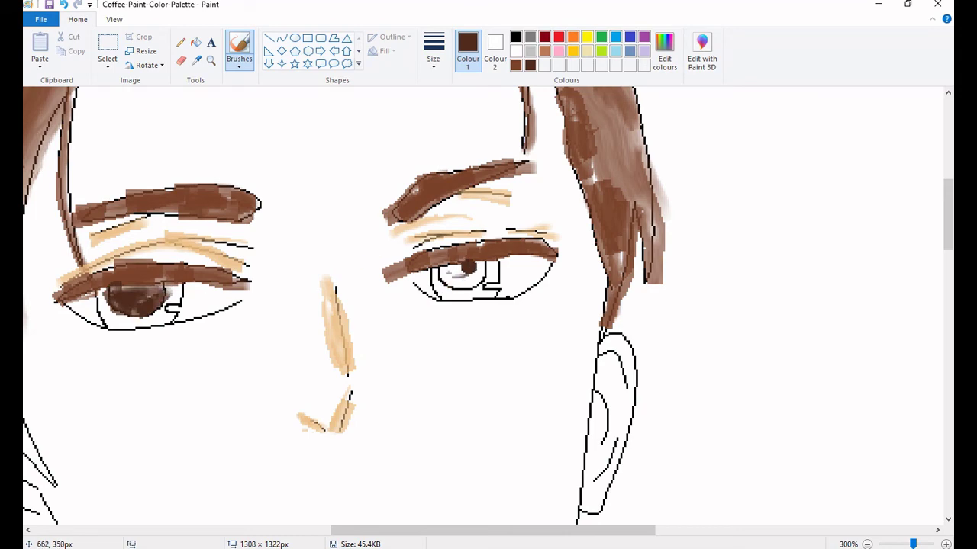
{"action": "mouse_move", "coordinate": [468, 267]}
{"action": "left_mouse_down"}
{"action": "mouse_move", "coordinate": [457, 276]}
{"action": "mouse_move", "coordinate": [481, 266]}
{"action": "left_mouse_up"}
{"action": "left_click", "coordinate": [196, 59]}
{"action": "left_click", "coordinate": [462, 192]}
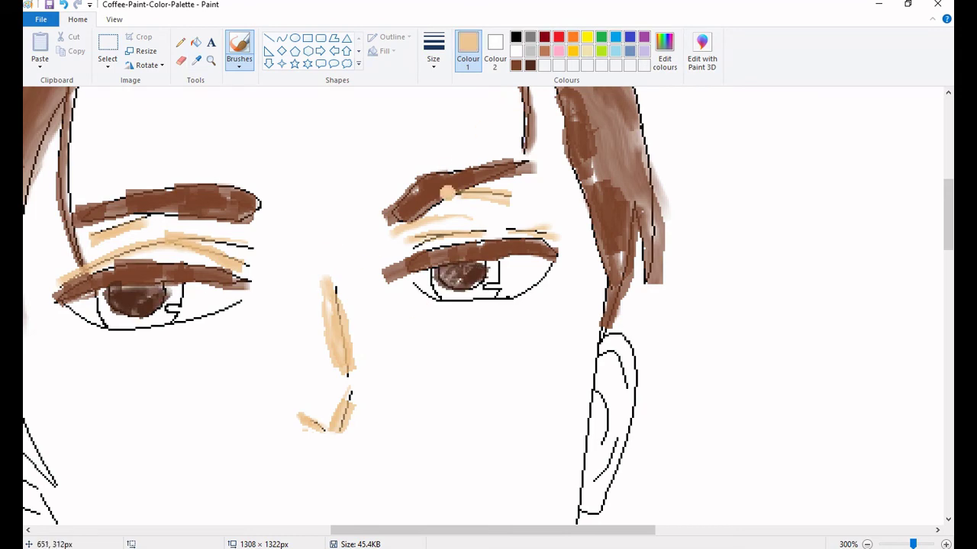
{"action": "left_click", "coordinate": [665, 54]}
{"action": "left_click", "coordinate": [370, 365]}
Sample the eyebrow brown, mix a lighter reddish-brown custom colour from it and paint the irises of both eyes
{"action": "left_click", "coordinate": [196, 59]}
{"action": "left_click", "coordinate": [229, 202]}
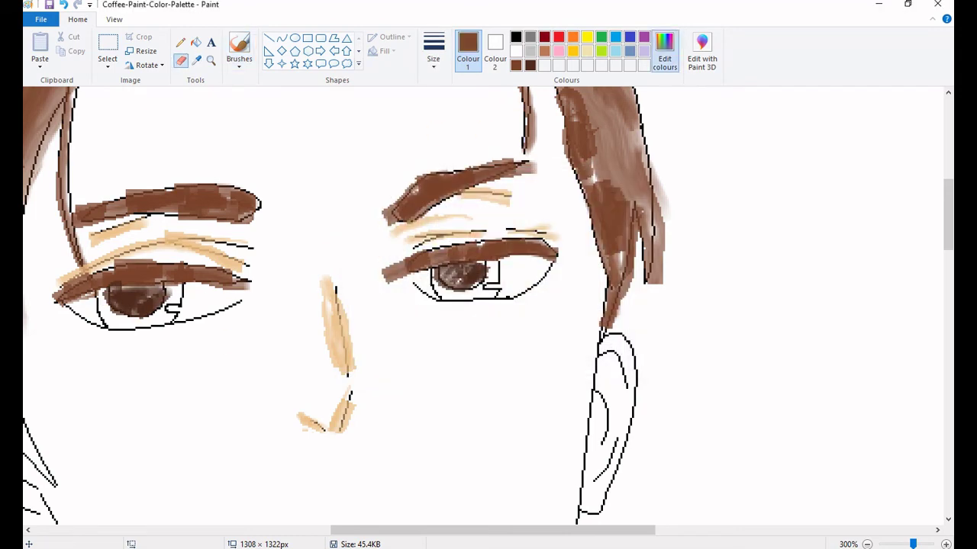
{"action": "left_click", "coordinate": [664, 53]}
{"action": "left_click", "coordinate": [366, 366]}
{"action": "left_click", "coordinate": [239, 49]}
{"action": "left_click", "coordinate": [109, 320]}
{"action": "mouse_move", "coordinate": [109, 320]}
{"action": "left_mouse_down"}
{"action": "mouse_move", "coordinate": [148, 315]}
{"action": "mouse_move", "coordinate": [178, 293]}
{"action": "mouse_move", "coordinate": [165, 324]}
{"action": "mouse_move", "coordinate": [199, 293]}
{"action": "left_mouse_up"}
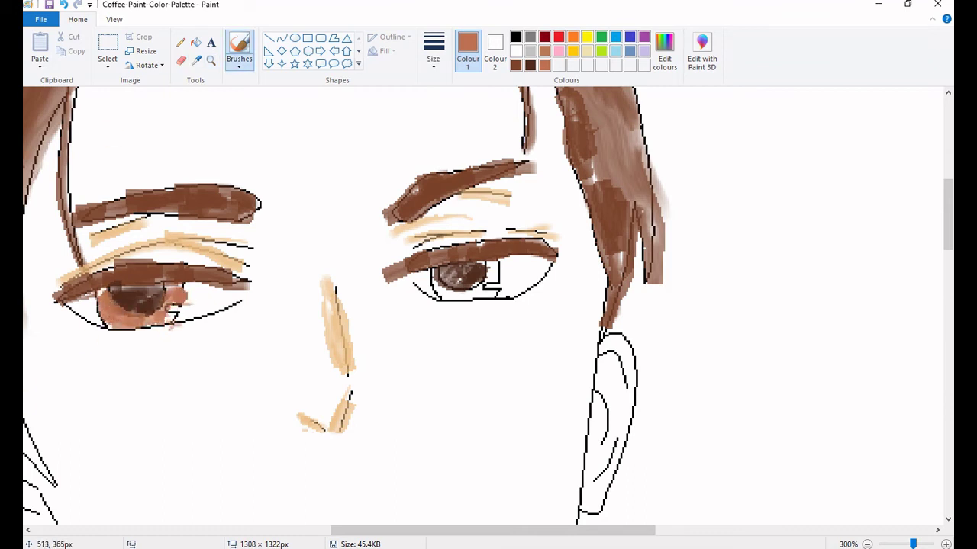
{"action": "mouse_move", "coordinate": [438, 281]}
{"action": "left_mouse_down"}
{"action": "mouse_move", "coordinate": [488, 296]}
{"action": "mouse_move", "coordinate": [495, 278]}
{"action": "left_mouse_up"}
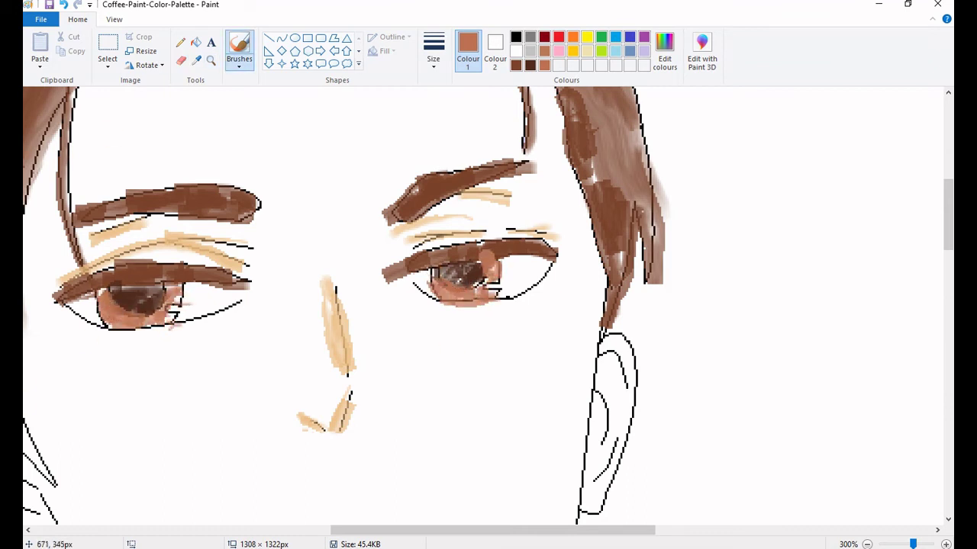
{"action": "left_click", "coordinate": [529, 368]}
Mix a dark brown custom colour and paint both corners of the mouth line with it
{"action": "scroll", "coordinate": [529, 368], "scroll_direction": "down", "scroll_amount": 2}
{"action": "left_click", "coordinate": [211, 59]}
{"action": "left_click", "coordinate": [381, 351]}
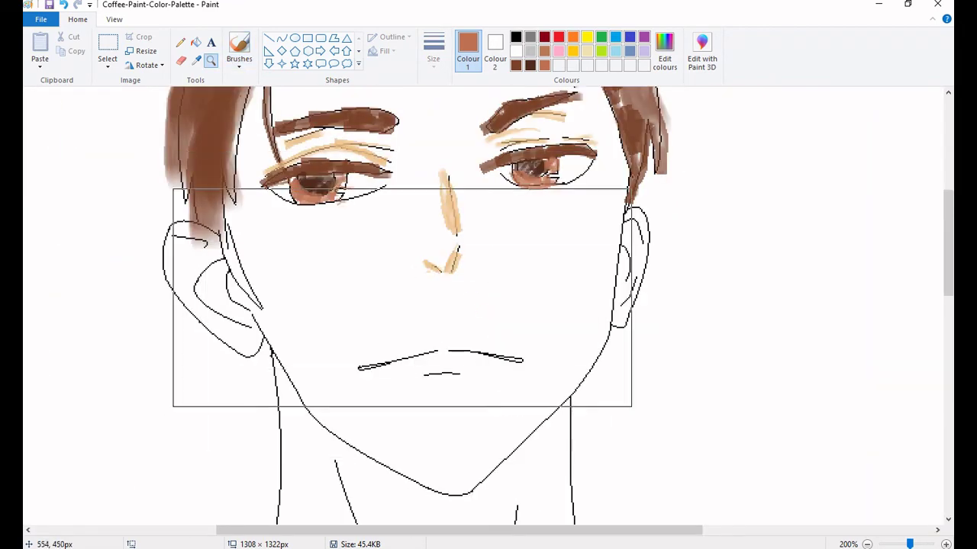
{"action": "left_click", "coordinate": [663, 54]}
{"action": "left_click", "coordinate": [373, 366]}
{"action": "left_click", "coordinate": [473, 389]}
{"action": "left_click_drag", "start_coordinate": [200, 267], "coordinate": [260, 256]}
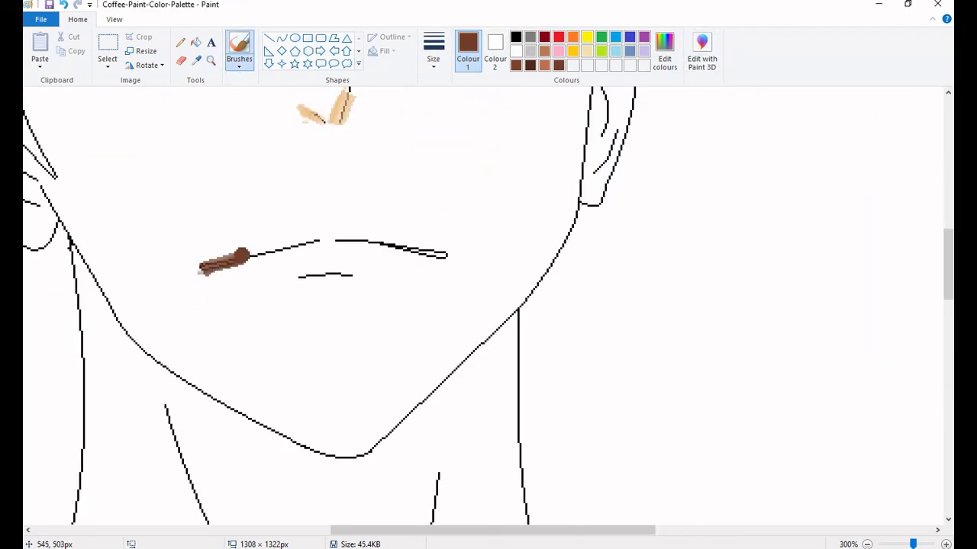
{"action": "left_click_drag", "start_coordinate": [449, 258], "coordinate": [403, 246]}
Sample the nose's light orange and paint the middle of the lip line and the shadow below it
{"action": "scroll", "coordinate": [427, 275], "scroll_direction": "up", "scroll_amount": 2}
{"action": "left_click", "coordinate": [195, 59]}
{"action": "left_click", "coordinate": [336, 91]}
{"action": "left_click_drag", "start_coordinate": [254, 349], "coordinate": [398, 356]}
{"action": "key", "text": "ctrl+z"}
{"action": "mouse_move", "coordinate": [338, 385]}
{"action": "left_mouse_down"}
{"action": "mouse_move", "coordinate": [304, 391]}
{"action": "mouse_move", "coordinate": [351, 393]}
{"action": "left_mouse_up"}
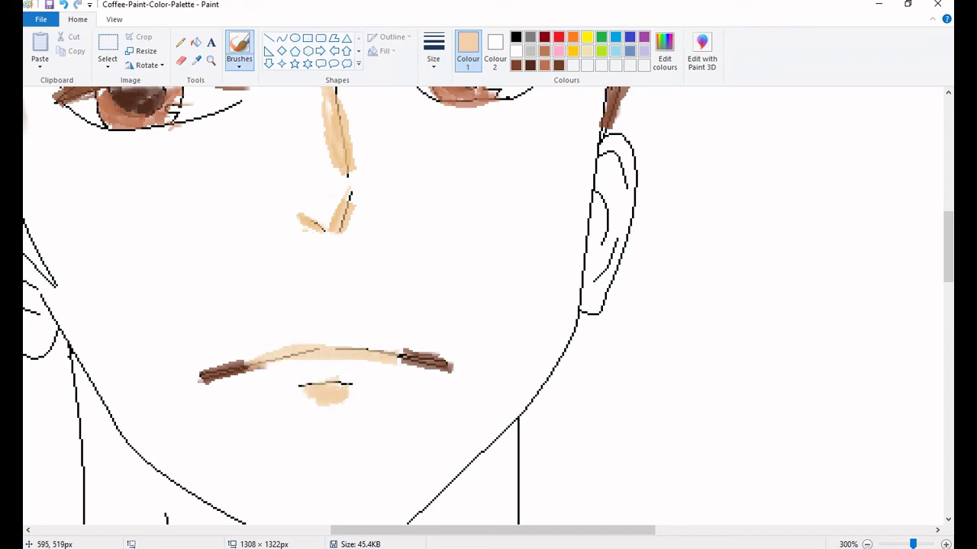
Mix a pale skin custom colour (Red 245, Green 223, Blue 192) and brush patches onto the forehead and one cheek
{"action": "scroll", "coordinate": [516, 425], "scroll_direction": "down", "scroll_amount": 2, "text": "ctrl"}
{"action": "left_click", "coordinate": [665, 53]}
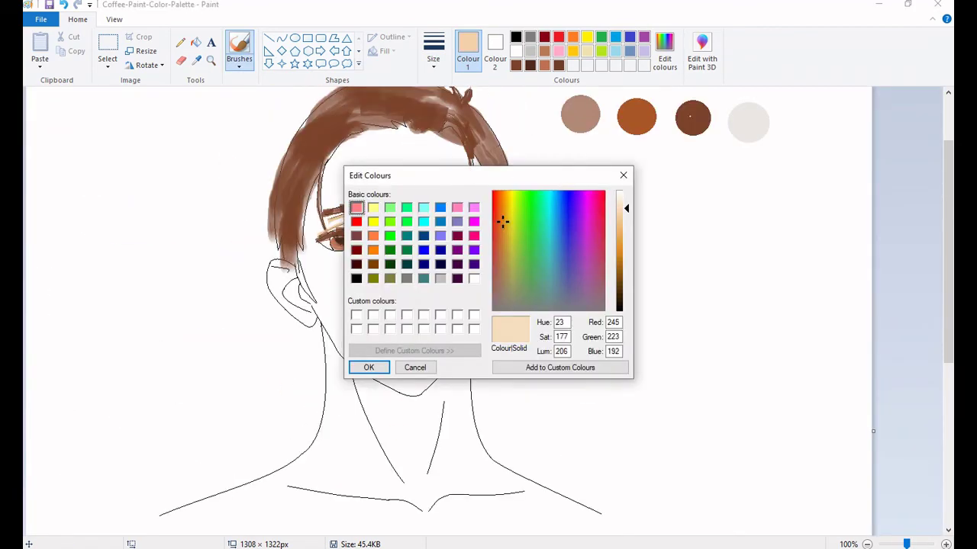
{"action": "left_click", "coordinate": [371, 367]}
{"action": "left_click", "coordinate": [406, 161]}
{"action": "left_click_drag", "start_coordinate": [406, 161], "coordinate": [358, 153]}
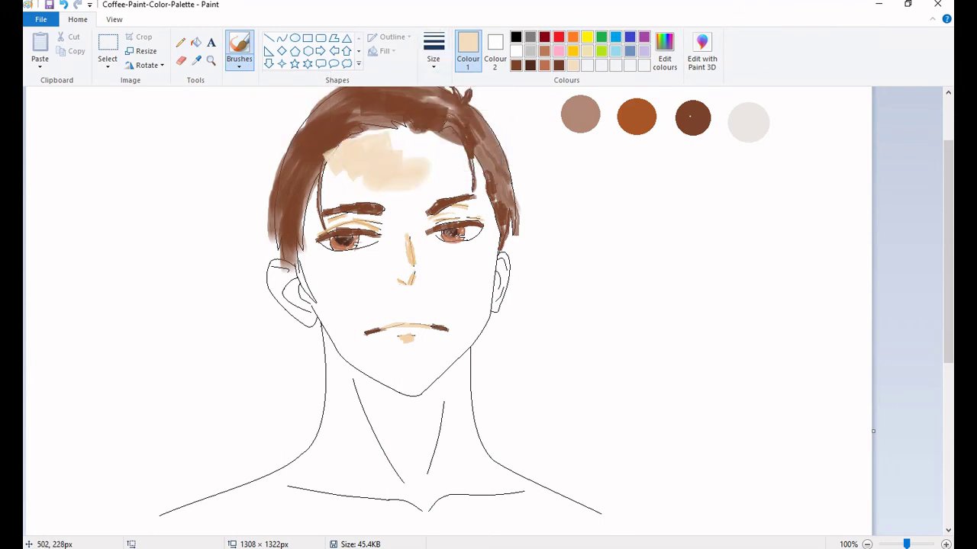
{"action": "left_click_drag", "start_coordinate": [343, 294], "coordinate": [370, 294]}
Sample the hair's brown and paint the pointed sideburn lock in front of the larger ear
{"action": "left_click", "coordinate": [196, 60]}
{"action": "left_click", "coordinate": [366, 107]}
{"action": "left_click_drag", "start_coordinate": [299, 271], "coordinate": [306, 288]}
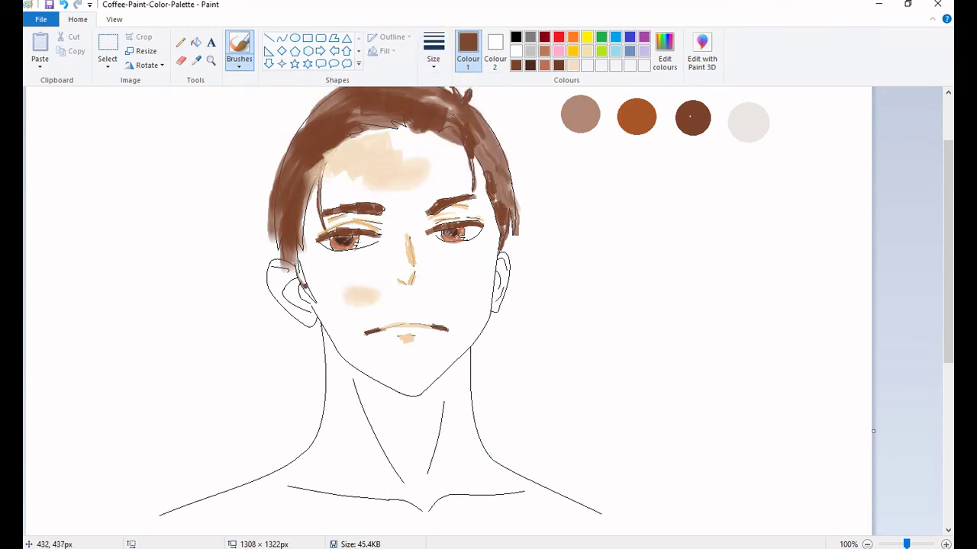
{"action": "key", "text": "ctrl+z"}
{"action": "left_click", "coordinate": [212, 60]}
{"action": "left_click", "coordinate": [367, 293]}
{"action": "left_click", "coordinate": [239, 50]}
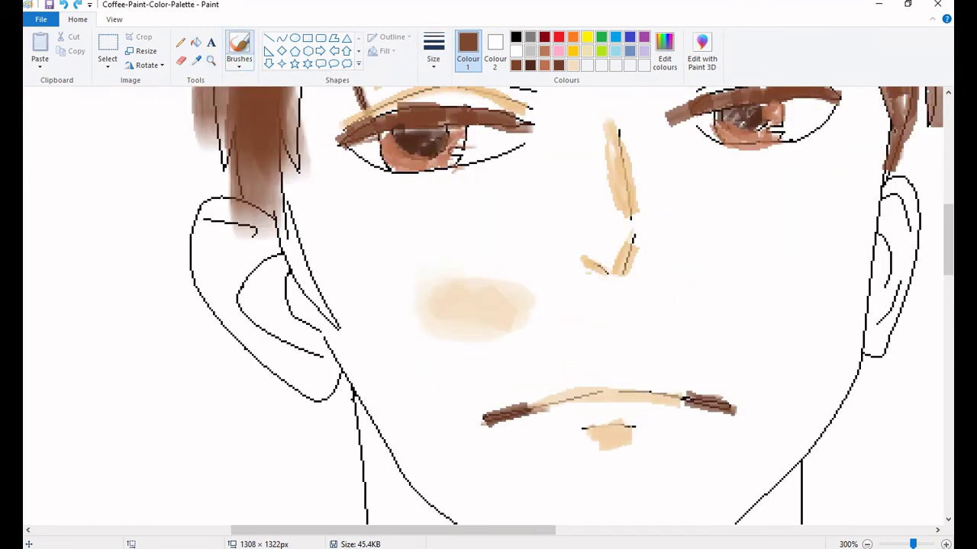
{"action": "mouse_move", "coordinate": [271, 194]}
{"action": "left_mouse_down"}
{"action": "mouse_move", "coordinate": [305, 276]}
{"action": "mouse_move", "coordinate": [290, 161]}
{"action": "mouse_move", "coordinate": [269, 223]}
{"action": "left_mouse_up"}
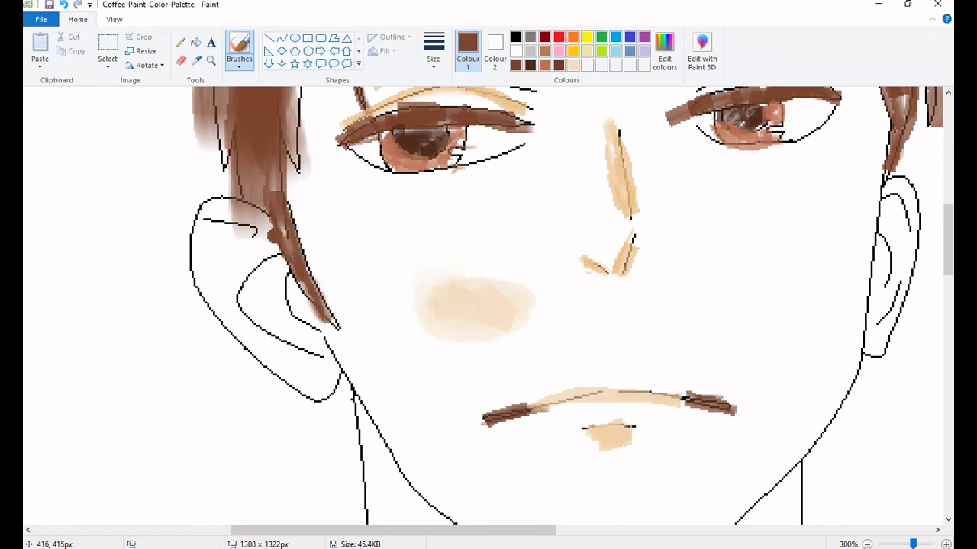
Sample the light orange below the mouth and shade the inner folds of both ears
{"action": "left_click", "coordinate": [196, 60]}
{"action": "left_click", "coordinate": [608, 435]}
{"action": "mouse_move", "coordinate": [240, 286]}
{"action": "left_mouse_down"}
{"action": "mouse_move", "coordinate": [283, 305]}
{"action": "mouse_move", "coordinate": [320, 351]}
{"action": "mouse_move", "coordinate": [309, 324]}
{"action": "left_mouse_up"}
{"action": "left_click_drag", "start_coordinate": [238, 238], "coordinate": [208, 227]}
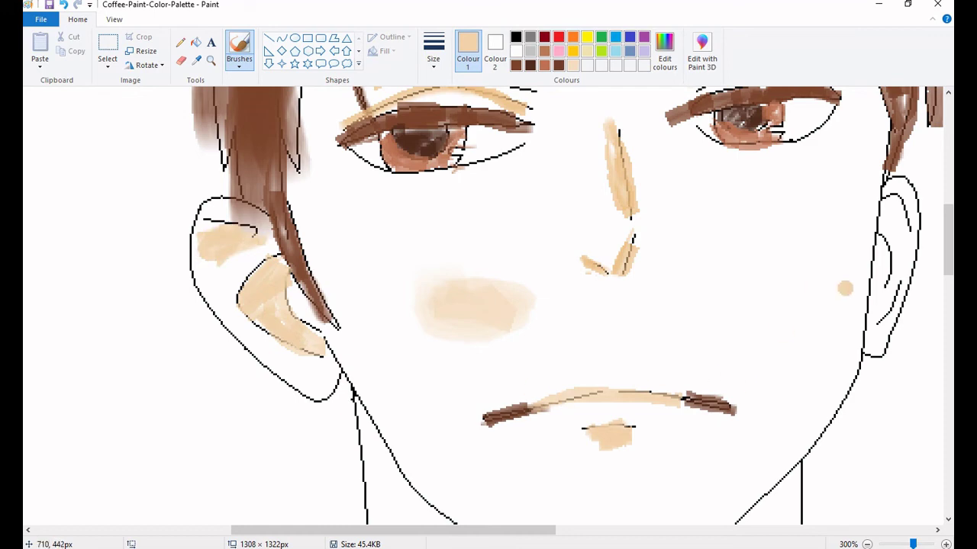
{"action": "mouse_move", "coordinate": [872, 244]}
{"action": "left_mouse_down"}
{"action": "mouse_move", "coordinate": [889, 206]}
{"action": "mouse_move", "coordinate": [910, 258]}
{"action": "left_mouse_up"}
{"action": "scroll", "coordinate": [806, 331], "scroll_direction": "down", "scroll_amount": 3}
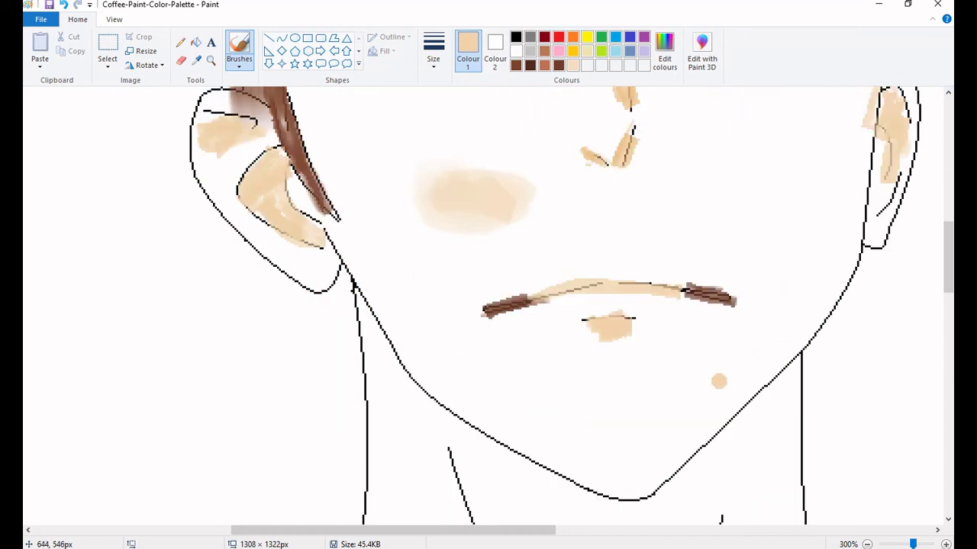
Enlarge the brush and paint the pale skin colour over the nose side, cheek and jaw below the larger ear
{"action": "scroll", "coordinate": [535, 305], "scroll_direction": "down", "scroll_amount": 1}
{"action": "scroll", "coordinate": [534, 306], "scroll_direction": "up", "scroll_amount": 3}
{"action": "left_click", "coordinate": [433, 53]}
{"action": "left_click", "coordinate": [463, 165]}
{"action": "mouse_move", "coordinate": [397, 107]}
{"action": "left_mouse_down"}
{"action": "mouse_move", "coordinate": [395, 257]}
{"action": "mouse_move", "coordinate": [229, 359]}
{"action": "mouse_move", "coordinate": [267, 396]}
{"action": "mouse_move", "coordinate": [282, 393]}
{"action": "mouse_move", "coordinate": [363, 320]}
{"action": "left_mouse_up"}
{"action": "scroll", "coordinate": [267, 396], "scroll_direction": "down", "scroll_amount": 2}
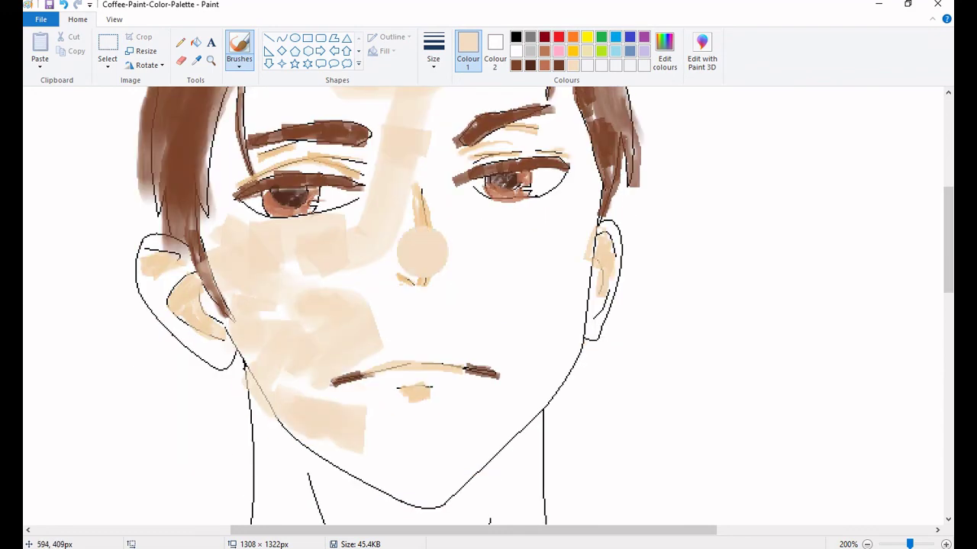
Mix a lighter skin custom colour and paint it over the chin, lower face and other cheek
{"action": "left_click", "coordinate": [664, 53]}
{"action": "left_click", "coordinate": [621, 202]}
{"action": "left_click", "coordinate": [371, 365]}
{"action": "mouse_move", "coordinate": [304, 399]}
{"action": "left_mouse_down"}
{"action": "mouse_move", "coordinate": [397, 320]}
{"action": "mouse_move", "coordinate": [496, 320]}
{"action": "mouse_move", "coordinate": [534, 244]}
{"action": "mouse_move", "coordinate": [496, 404]}
{"action": "left_mouse_up"}
Paint the neck, collarbone area and both shoulders with the lighter skin colour
{"action": "scroll", "coordinate": [551, 466], "scroll_direction": "down", "scroll_amount": 3}
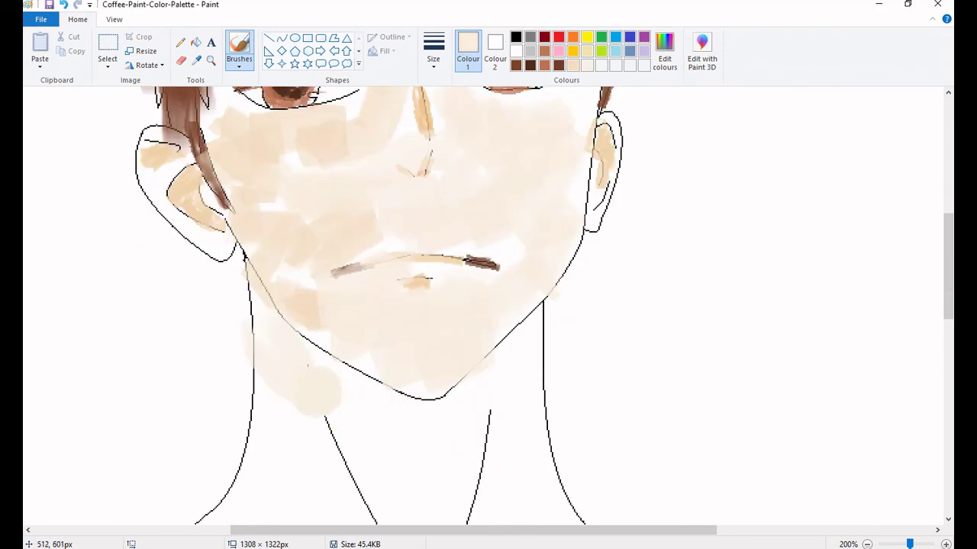
{"action": "mouse_move", "coordinate": [260, 191]}
{"action": "left_mouse_down"}
{"action": "mouse_move", "coordinate": [385, 401]}
{"action": "mouse_move", "coordinate": [450, 214]}
{"action": "left_mouse_up"}
{"action": "scroll", "coordinate": [450, 213], "scroll_direction": "up", "scroll_amount": 2}
{"action": "scroll", "coordinate": [496, 260], "scroll_direction": "down", "scroll_amount": 2}
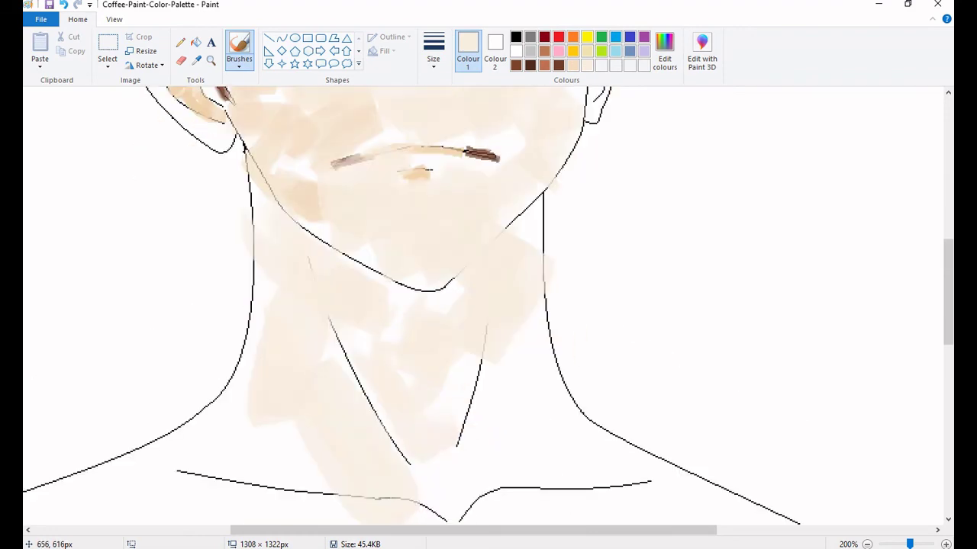
{"action": "scroll", "coordinate": [406, 447], "scroll_direction": "down", "scroll_amount": 2, "text": "ctrl"}
{"action": "left_click_drag", "start_coordinate": [173, 329], "coordinate": [88, 363]}
{"action": "mouse_move", "coordinate": [202, 346]}
{"action": "left_mouse_down"}
{"action": "mouse_move", "coordinate": [154, 351]}
{"action": "mouse_move", "coordinate": [302, 356]}
{"action": "left_mouse_up"}
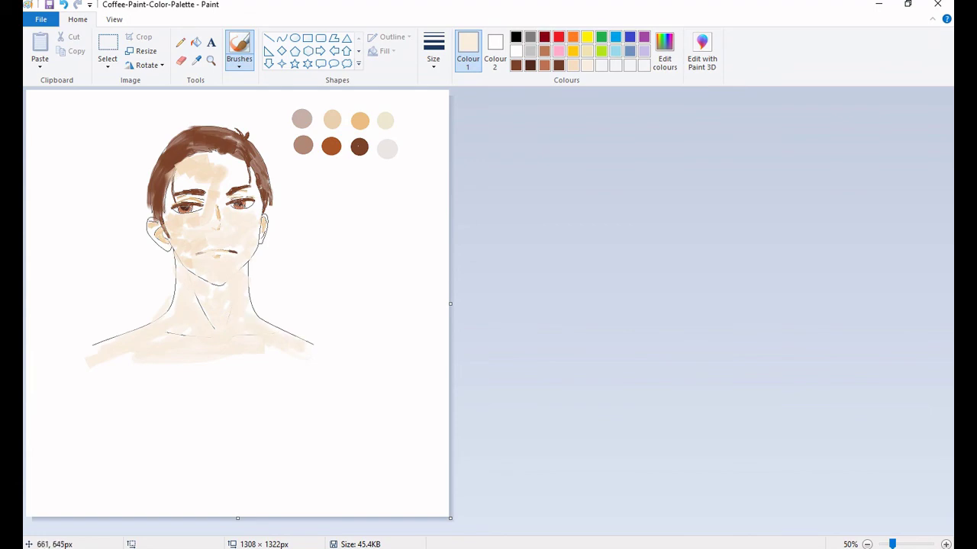
Paint the lighter skin colour over the forehead, temples, nose bridge and both ears
{"action": "scroll", "coordinate": [280, 185], "scroll_direction": "up", "scroll_amount": 2, "text": "ctrl"}
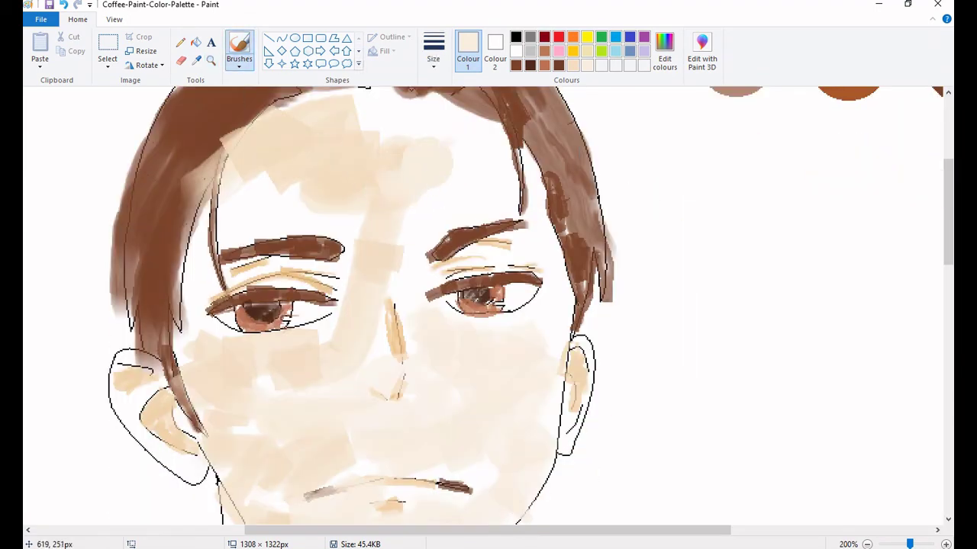
{"action": "left_click_drag", "start_coordinate": [308, 243], "coordinate": [224, 221]}
{"action": "left_click_drag", "start_coordinate": [367, 229], "coordinate": [214, 306]}
{"action": "left_click_drag", "start_coordinate": [168, 229], "coordinate": [344, 343]}
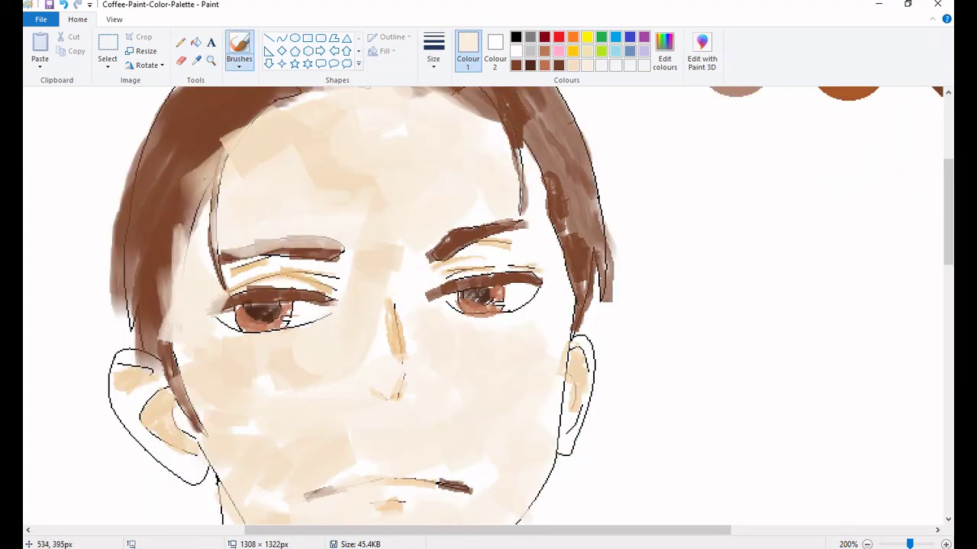
{"action": "left_click_drag", "start_coordinate": [389, 298], "coordinate": [413, 359]}
{"action": "left_click_drag", "start_coordinate": [534, 129], "coordinate": [565, 450]}
{"action": "left_click_drag", "start_coordinate": [114, 358], "coordinate": [191, 458]}
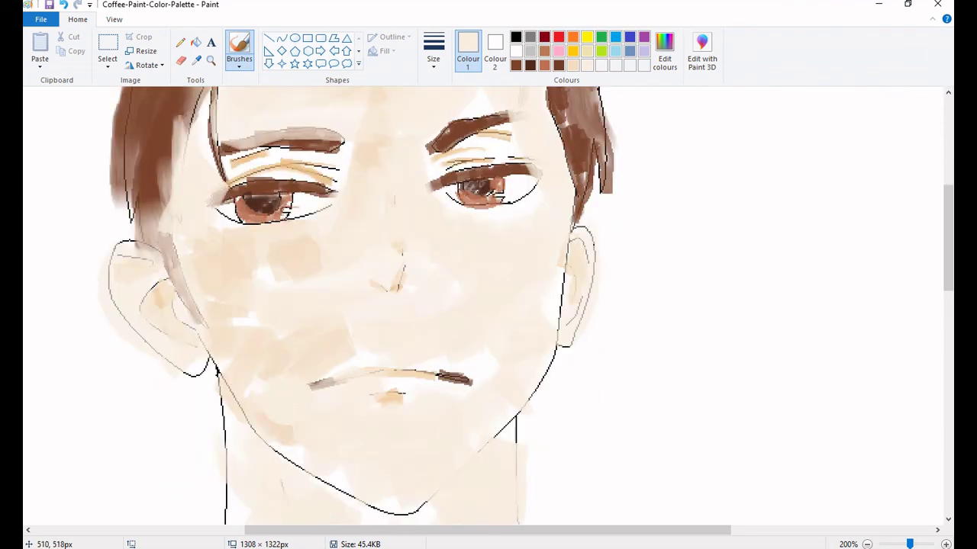
Fill the remaining white gaps on the cheeks, chin and neck with the lighter skin colour
{"action": "scroll", "coordinate": [442, 305], "scroll_direction": "down", "scroll_amount": 3}
{"action": "left_click_drag", "start_coordinate": [252, 412], "coordinate": [496, 366]}
{"action": "scroll", "coordinate": [480, 305], "scroll_direction": "down", "scroll_amount": 5}
{"action": "mouse_move", "coordinate": [251, 237]}
{"action": "left_mouse_down"}
{"action": "mouse_move", "coordinate": [218, 279]}
{"action": "mouse_move", "coordinate": [266, 375]}
{"action": "mouse_move", "coordinate": [454, 420]}
{"action": "left_mouse_up"}
{"action": "scroll", "coordinate": [481, 305], "scroll_direction": "up", "scroll_amount": 8}
{"action": "left_click", "coordinate": [196, 59]}
{"action": "left_click", "coordinate": [847, 92]}
{"action": "scroll", "coordinate": [382, 305], "scroll_direction": "down", "scroll_amount": 6}
{"action": "key", "text": "ctrl+z"}
Sample the skin tone, mix a darker tan from it and shade the neck below the jawline with a smaller brush
{"action": "left_click", "coordinate": [196, 60]}
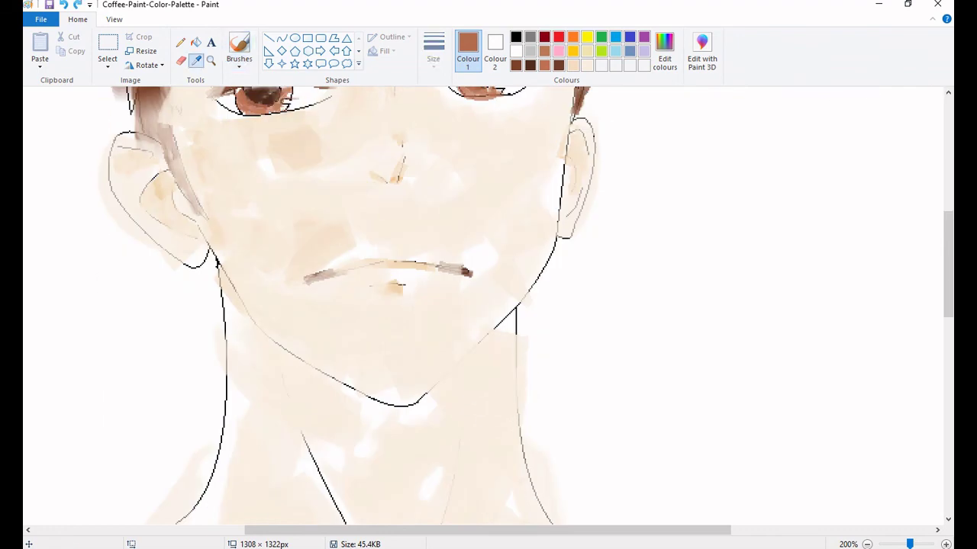
{"action": "left_click", "coordinate": [351, 328]}
{"action": "left_click", "coordinate": [664, 54]}
{"action": "left_click", "coordinate": [414, 366]}
{"action": "left_click", "coordinate": [433, 54]}
{"action": "left_click", "coordinate": [462, 161]}
{"action": "mouse_move", "coordinate": [279, 359]}
{"action": "left_mouse_down"}
{"action": "mouse_move", "coordinate": [229, 299]}
{"action": "mouse_move", "coordinate": [267, 360]}
{"action": "left_mouse_up"}
{"action": "mouse_move", "coordinate": [327, 361]}
{"action": "left_mouse_down"}
{"action": "mouse_move", "coordinate": [278, 351]}
{"action": "mouse_move", "coordinate": [336, 405]}
{"action": "mouse_move", "coordinate": [288, 392]}
{"action": "mouse_move", "coordinate": [386, 431]}
{"action": "mouse_move", "coordinate": [371, 434]}
{"action": "mouse_move", "coordinate": [504, 312]}
{"action": "left_mouse_up"}
{"action": "scroll", "coordinate": [488, 305], "scroll_direction": "down", "scroll_amount": 3}
{"action": "mouse_move", "coordinate": [427, 326]}
{"action": "left_mouse_down"}
{"action": "mouse_move", "coordinate": [383, 322]}
{"action": "mouse_move", "coordinate": [399, 321]}
{"action": "mouse_move", "coordinate": [237, 252]}
{"action": "mouse_move", "coordinate": [474, 299]}
{"action": "mouse_move", "coordinate": [518, 212]}
{"action": "left_mouse_up"}
Sample the hair's brown and repaint the side hair and sideburn lock beside the larger ear
{"action": "scroll", "coordinate": [534, 351], "scroll_direction": "up", "scroll_amount": 6}
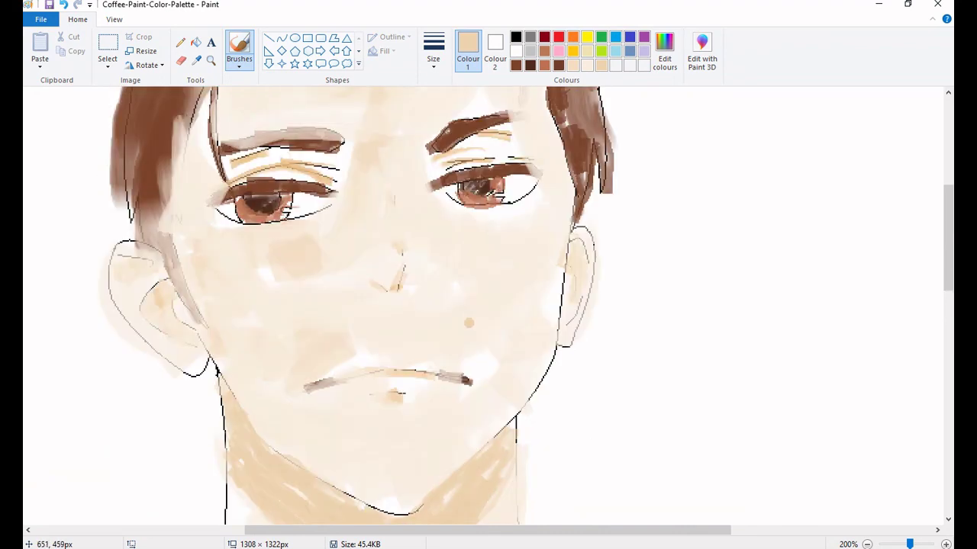
{"action": "scroll", "coordinate": [206, 328], "scroll_direction": "down", "scroll_amount": 1}
{"action": "scroll", "coordinate": [382, 306], "scroll_direction": "up", "scroll_amount": 3}
{"action": "left_click", "coordinate": [211, 60]}
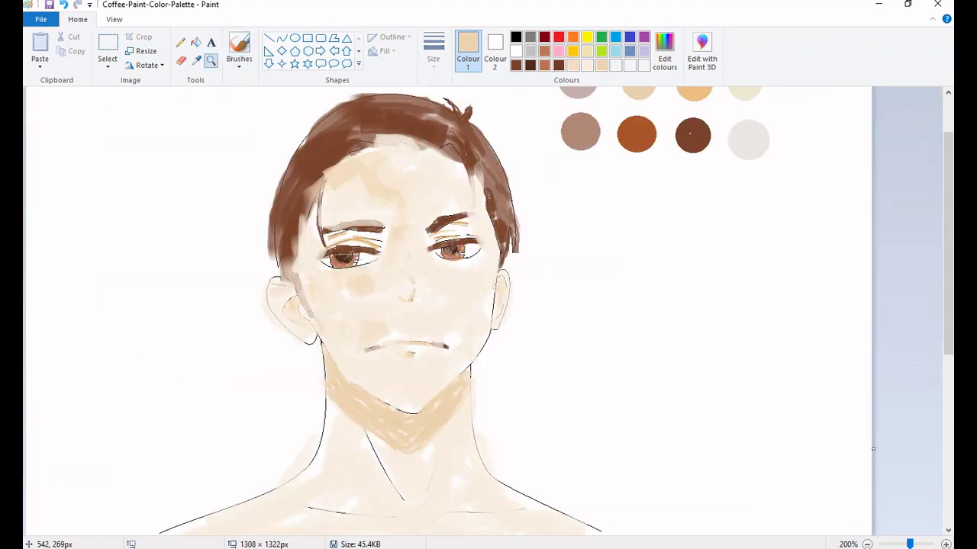
{"action": "left_click", "coordinate": [374, 256]}
{"action": "left_click", "coordinate": [197, 61]}
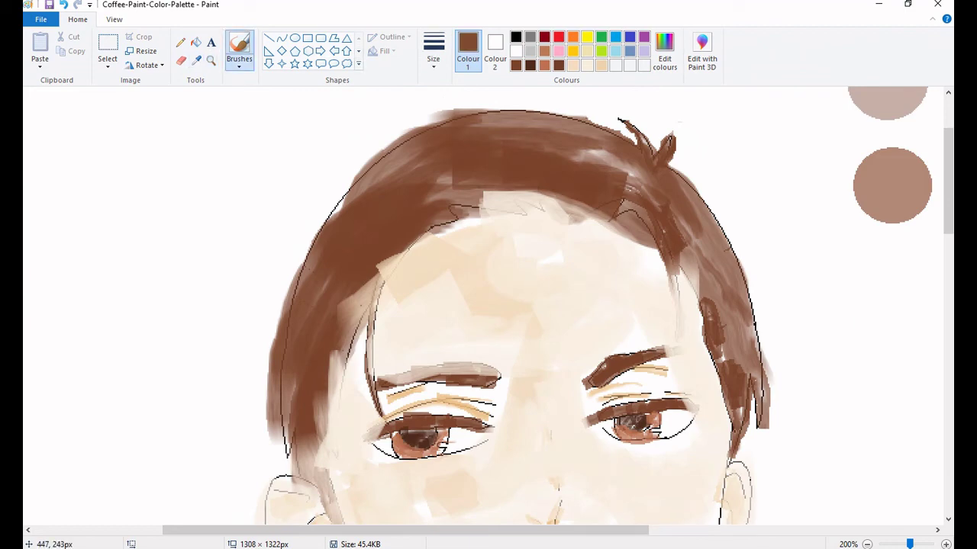
{"action": "left_click", "coordinate": [351, 305]}
{"action": "scroll", "coordinate": [342, 408], "scroll_direction": "down", "scroll_amount": 6}
{"action": "mouse_move", "coordinate": [320, 298]}
{"action": "left_mouse_down"}
{"action": "mouse_move", "coordinate": [325, 236]}
{"action": "mouse_move", "coordinate": [361, 328]}
{"action": "mouse_move", "coordinate": [305, 246]}
{"action": "mouse_move", "coordinate": [328, 271]}
{"action": "left_mouse_up"}
Repaint the brown hairline, fringe edge and thin strands on both sides of the forehead
{"action": "scroll", "coordinate": [328, 270], "scroll_direction": "up", "scroll_amount": 3}
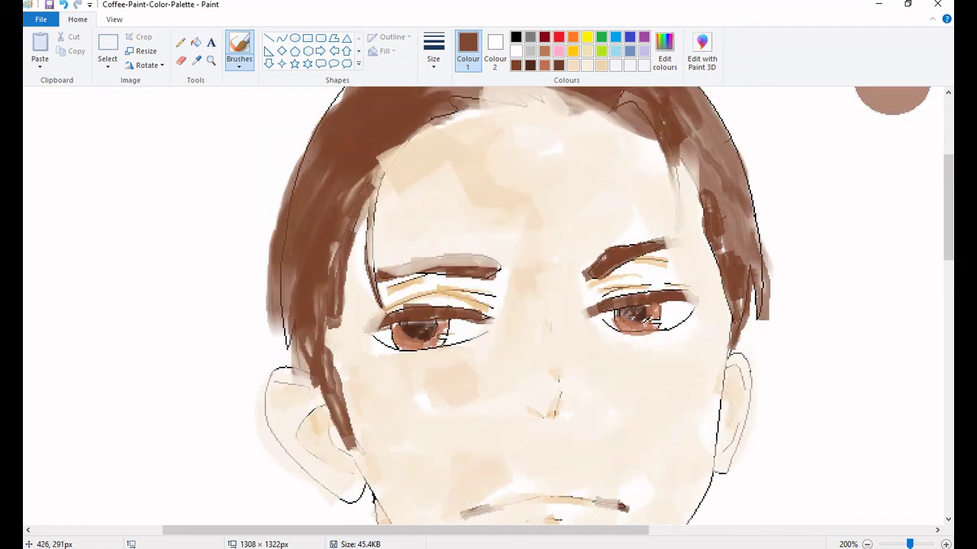
{"action": "mouse_move", "coordinate": [374, 149]}
{"action": "left_mouse_down"}
{"action": "mouse_move", "coordinate": [396, 200]}
{"action": "mouse_move", "coordinate": [362, 282]}
{"action": "left_mouse_up"}
{"action": "scroll", "coordinate": [362, 283], "scroll_direction": "up", "scroll_amount": 3}
{"action": "mouse_move", "coordinate": [458, 207]}
{"action": "left_mouse_down"}
{"action": "mouse_move", "coordinate": [531, 197]}
{"action": "mouse_move", "coordinate": [601, 222]}
{"action": "left_mouse_up"}
{"action": "mouse_move", "coordinate": [676, 321]}
{"action": "left_mouse_down"}
{"action": "mouse_move", "coordinate": [687, 233]}
{"action": "mouse_move", "coordinate": [706, 346]}
{"action": "mouse_move", "coordinate": [692, 268]}
{"action": "left_mouse_up"}
{"action": "key", "text": "ctrl+z"}
Sample the light orange on the nose and repaint the nose bridge and middle of the lip line
{"action": "scroll", "coordinate": [580, 184], "scroll_direction": "down", "scroll_amount": 6}
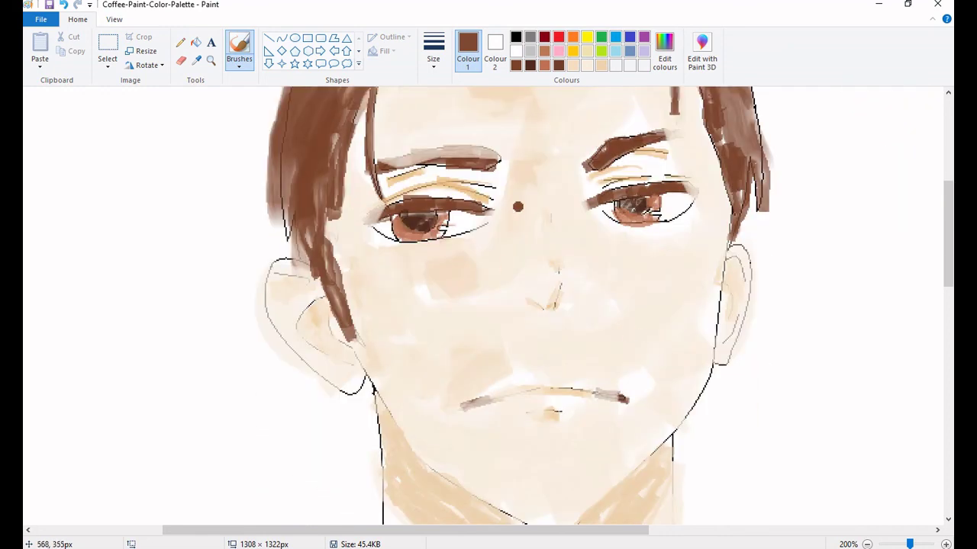
{"action": "left_click", "coordinate": [196, 60]}
{"action": "left_click", "coordinate": [544, 218]}
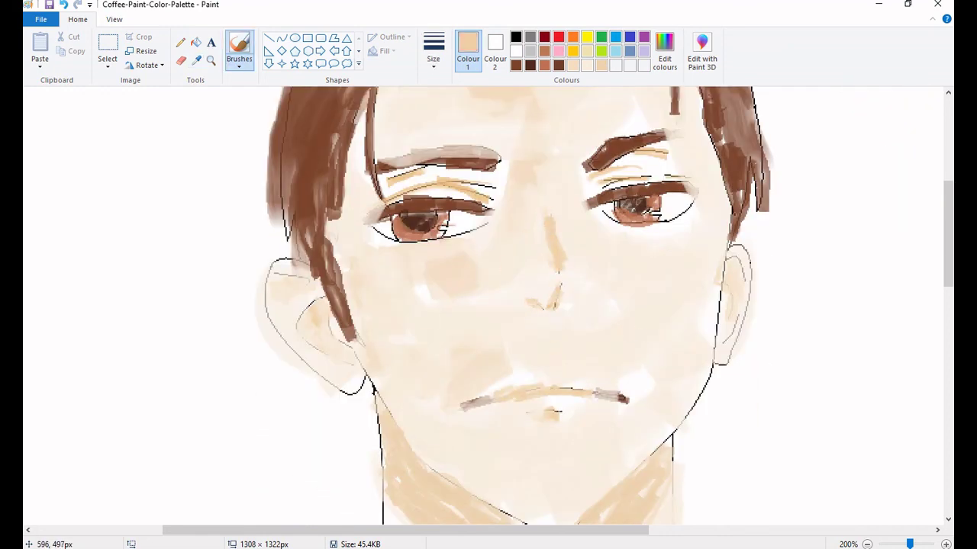
Sample the hair's brown and darken both corners of the mouth
{"action": "left_click", "coordinate": [196, 60]}
{"action": "left_click", "coordinate": [352, 178]}
{"action": "left_click", "coordinate": [491, 397]}
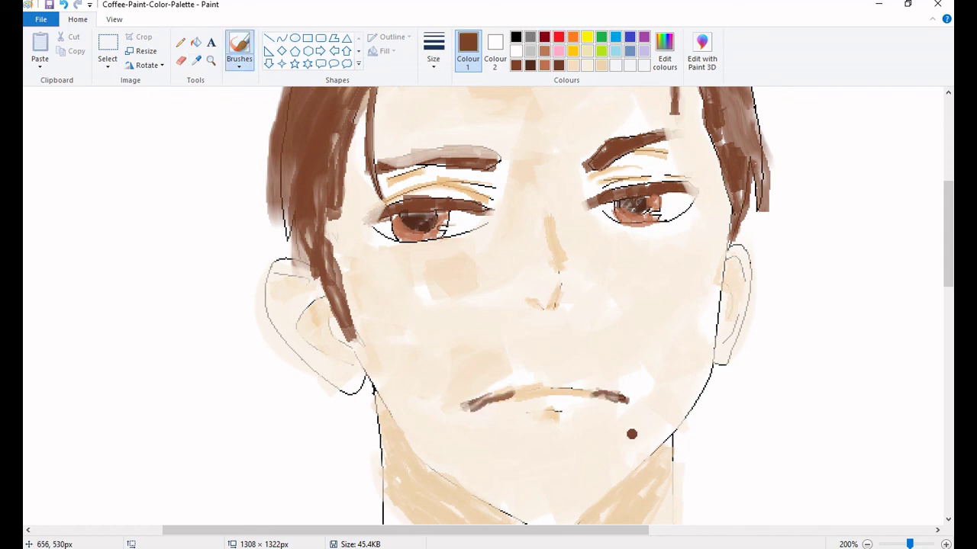
Sample a skin tone, mix a tan custom colour from it and paint along the neck and collarbone lines
{"action": "scroll", "coordinate": [619, 417], "scroll_direction": "down", "scroll_amount": 1}
{"action": "left_click", "coordinate": [196, 59]}
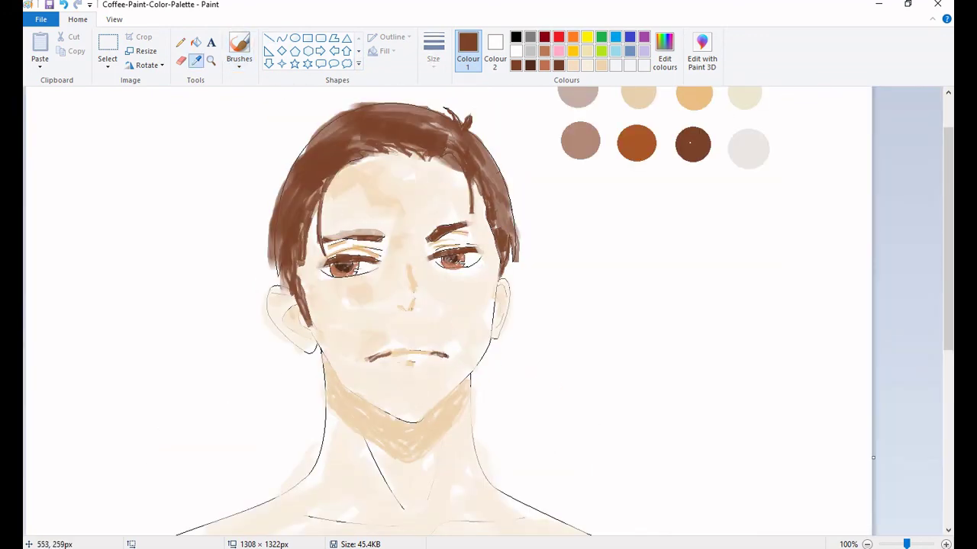
{"action": "left_click", "coordinate": [443, 156]}
{"action": "scroll", "coordinate": [462, 383], "scroll_direction": "down", "scroll_amount": 2}
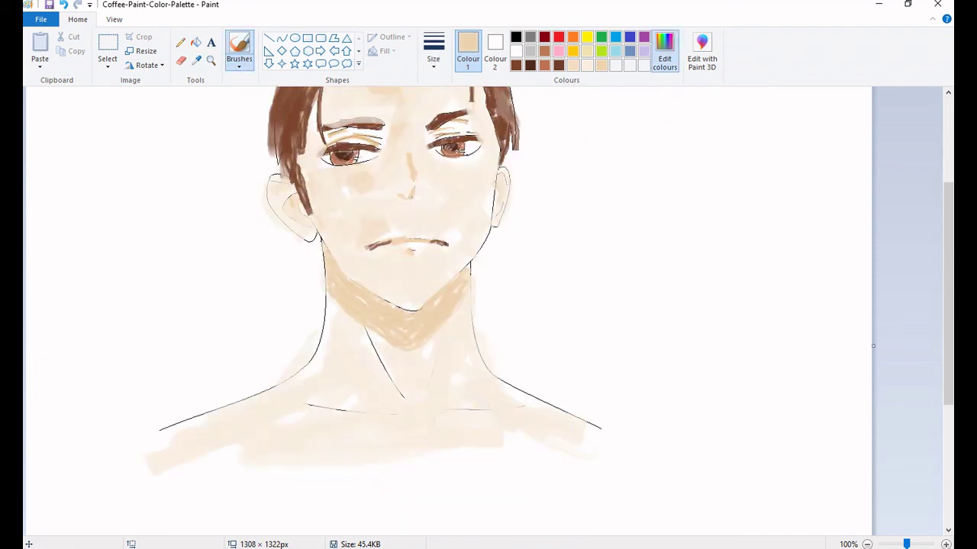
{"action": "left_click", "coordinate": [664, 53]}
{"action": "left_click", "coordinate": [414, 366]}
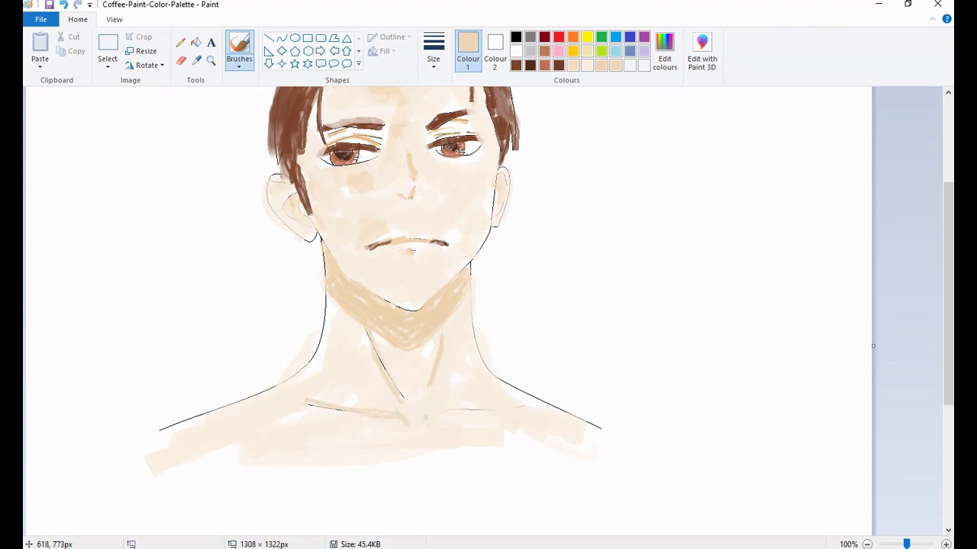
Sample the palette's orange-brown and paint a small round earring on the smaller ear's lobe
{"action": "scroll", "coordinate": [503, 397], "scroll_direction": "up", "scroll_amount": 2}
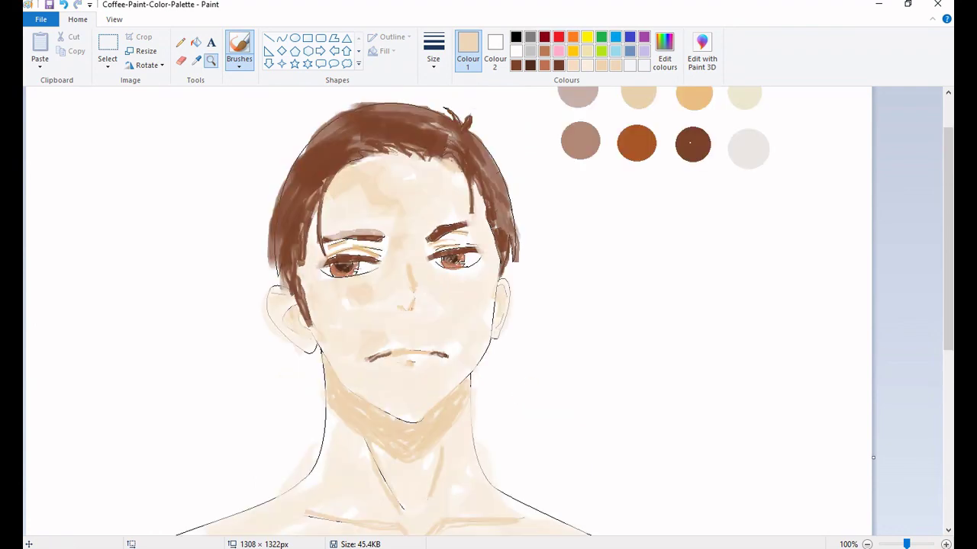
{"action": "scroll", "coordinate": [690, 142], "scroll_direction": "up", "scroll_amount": 1}
{"action": "left_click", "coordinate": [196, 59]}
{"action": "left_click", "coordinate": [822, 196]}
{"action": "scroll", "coordinate": [508, 348], "scroll_direction": "down", "scroll_amount": 3}
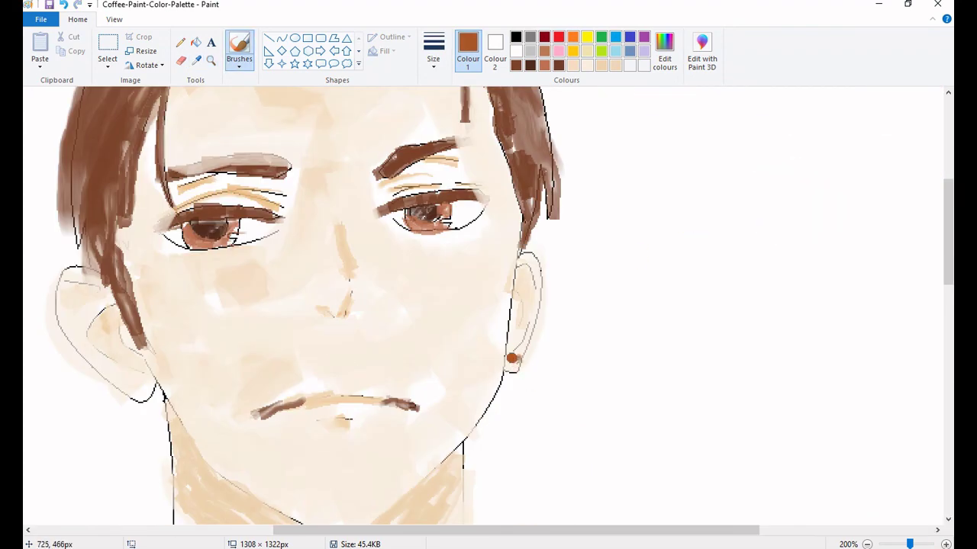
{"action": "scroll", "coordinate": [587, 336], "scroll_direction": "down", "scroll_amount": 1}
Cover the coffee palette's colour circles with a white rectangle
{"action": "scroll", "coordinate": [588, 335], "scroll_direction": "up", "scroll_amount": 3}
{"action": "left_click", "coordinate": [307, 38]}
{"action": "left_click", "coordinate": [516, 51]}
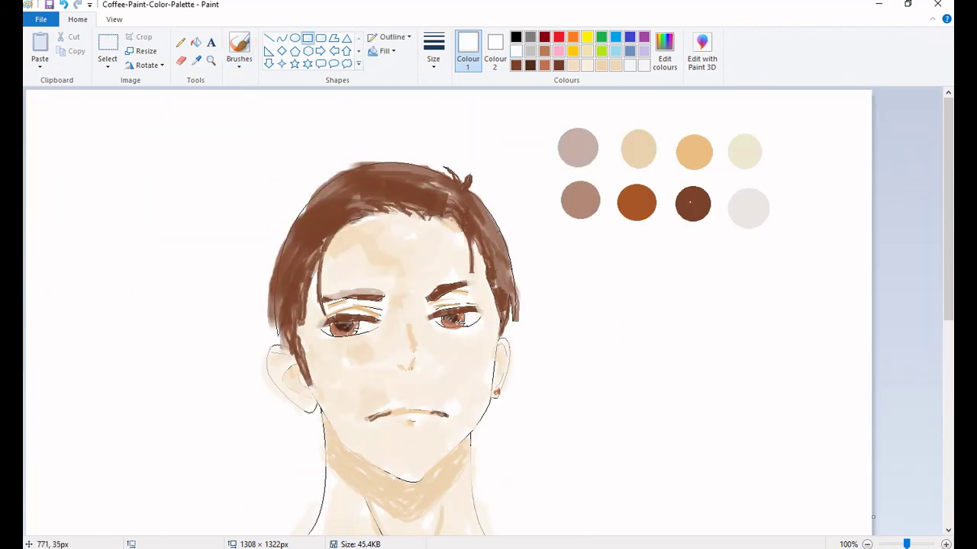
{"action": "left_click_drag", "start_coordinate": [549, 115], "coordinate": [778, 236]}
{"action": "scroll", "coordinate": [664, 305], "scroll_direction": "down", "scroll_amount": 1}
{"action": "scroll", "coordinate": [444, 244], "scroll_direction": "up", "scroll_amount": 1}
{"action": "scroll", "coordinate": [444, 244], "scroll_direction": "down", "scroll_amount": 1}
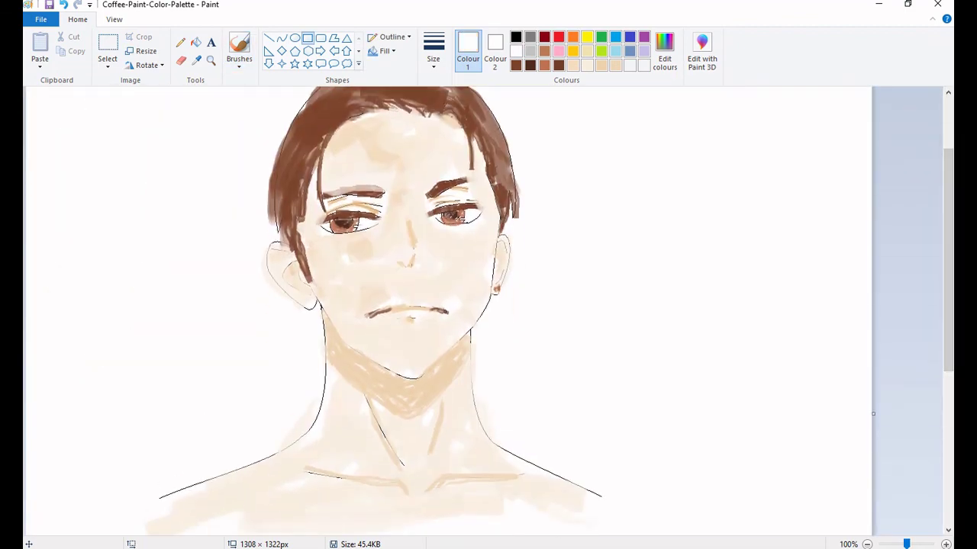